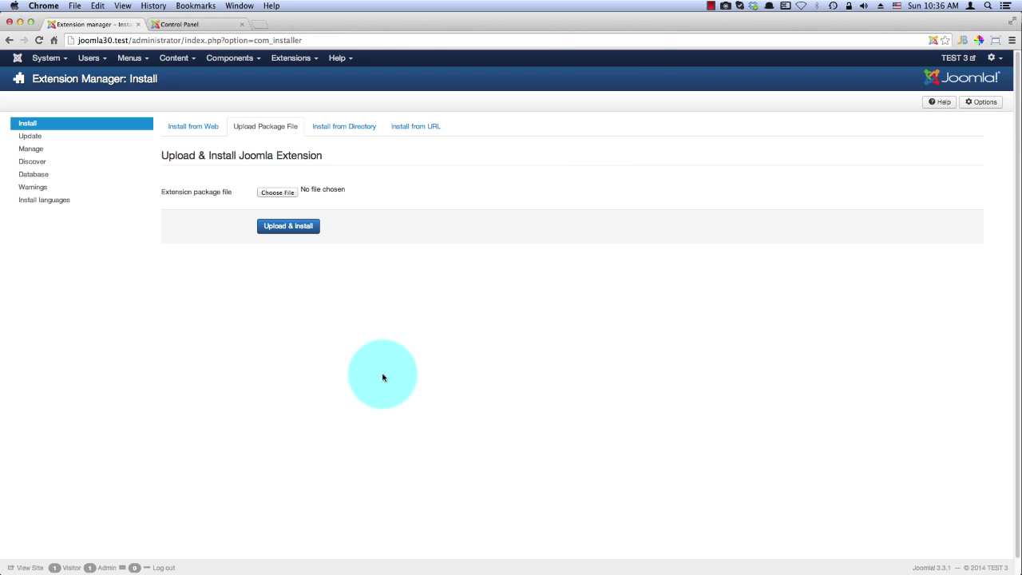
- Open the site's Global Configuration and examine the Search Engine Friendly URLs option in the SEO settings
left_click(46, 57)
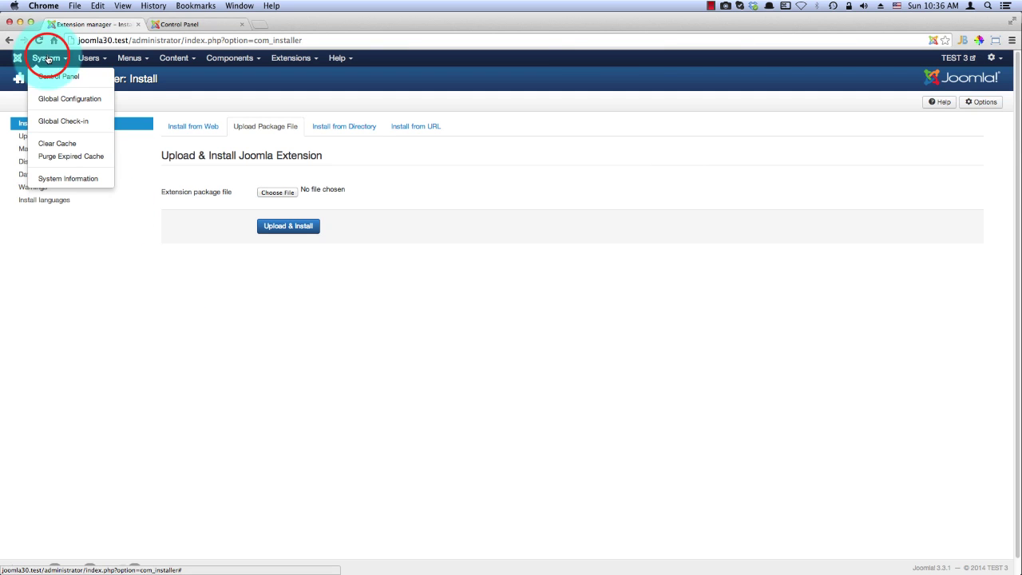
left_click(54, 99)
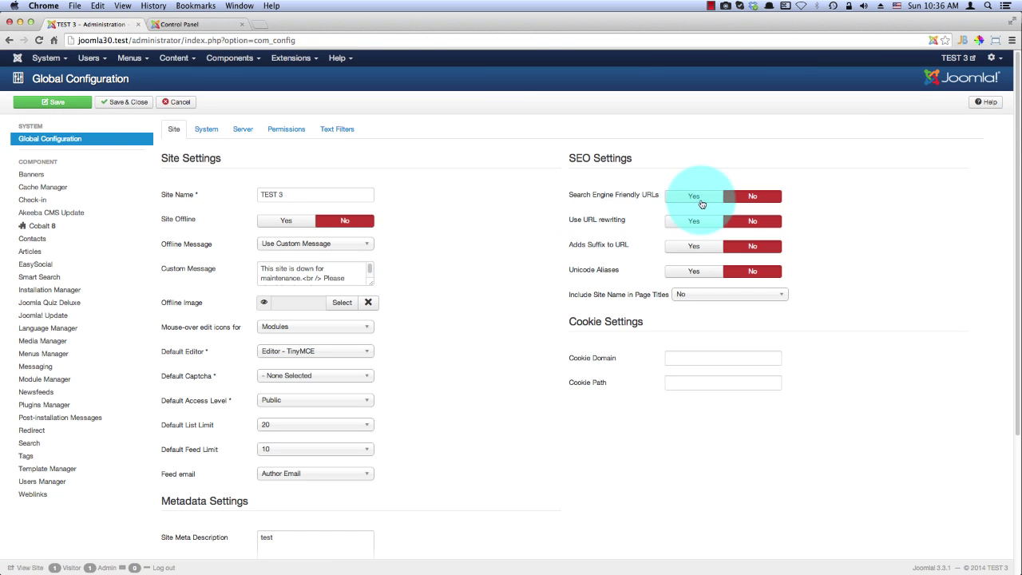
mouse_move(631, 198)
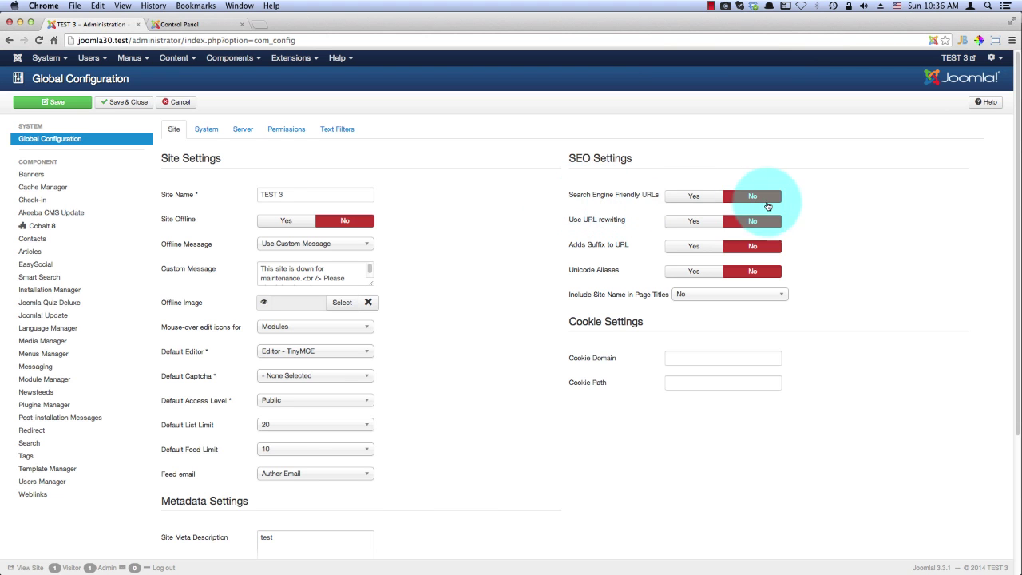
- Upload and install the Emerald package zip (pkg_emer… v.9.263) from the emerald folder in the Extension Manager
left_click(281, 56)
left_click(289, 76)
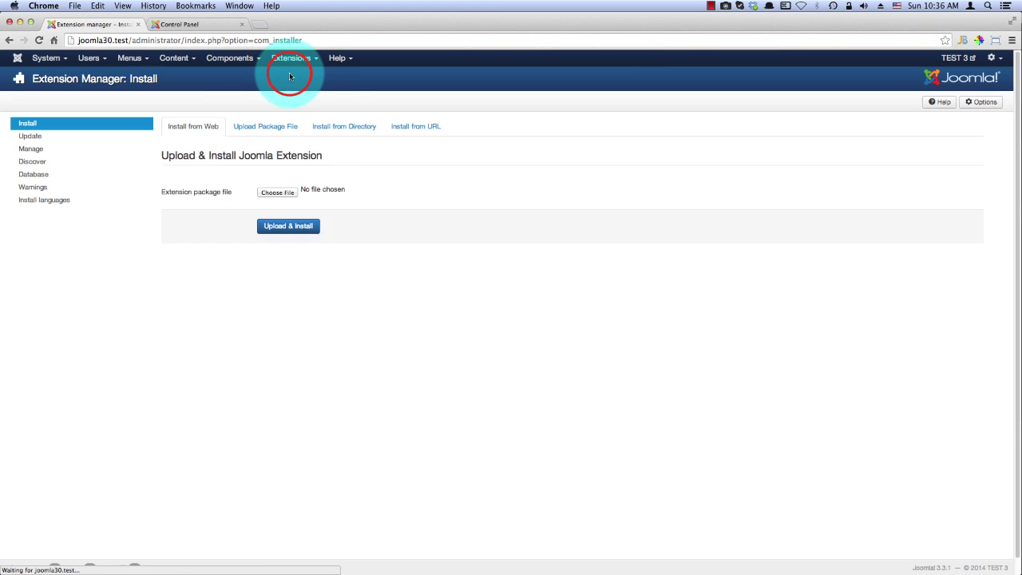
left_click(267, 124)
left_click(269, 193)
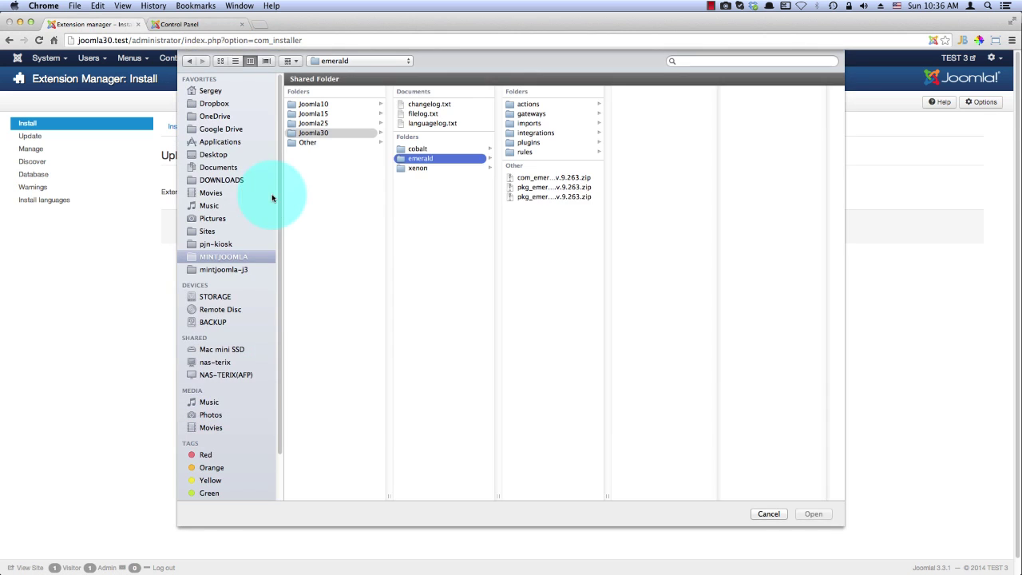
left_click(554, 196)
left_click(813, 515)
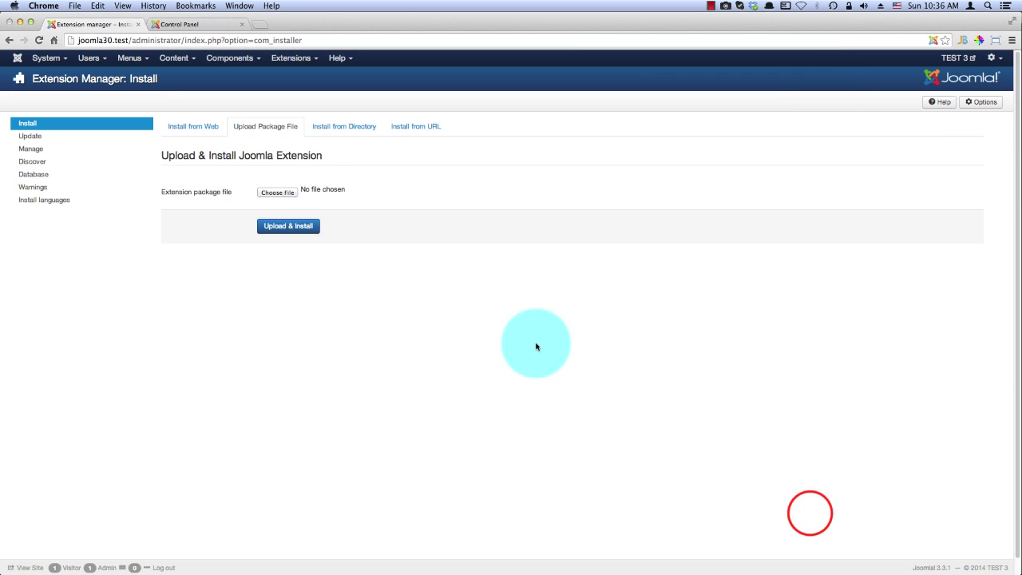
left_click(293, 227)
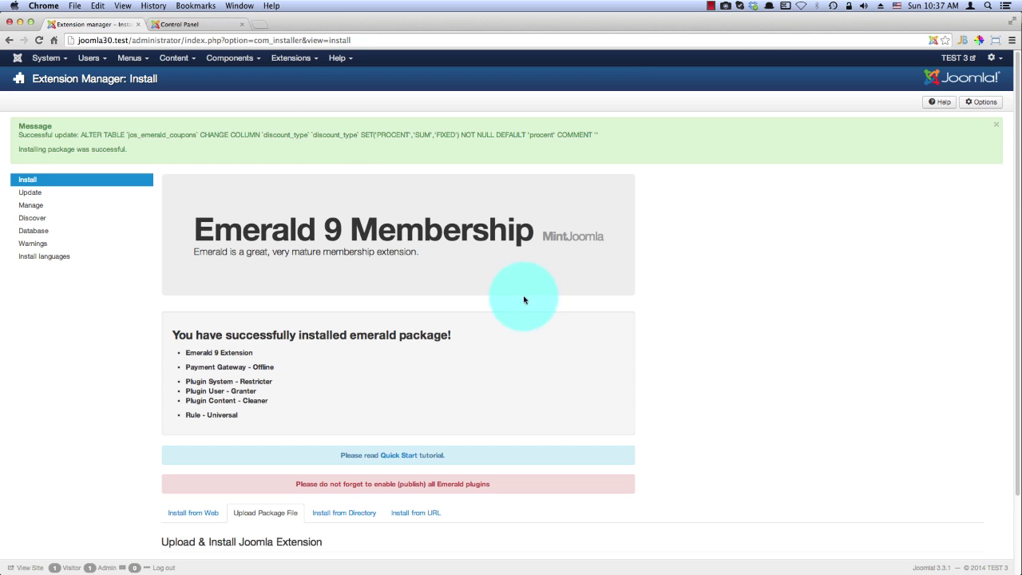
- Enable the Emerald - Content Helper, Emerald - Restricter and User - Emerald Subscriptions plugins in the Plugin Manager
left_click(285, 61)
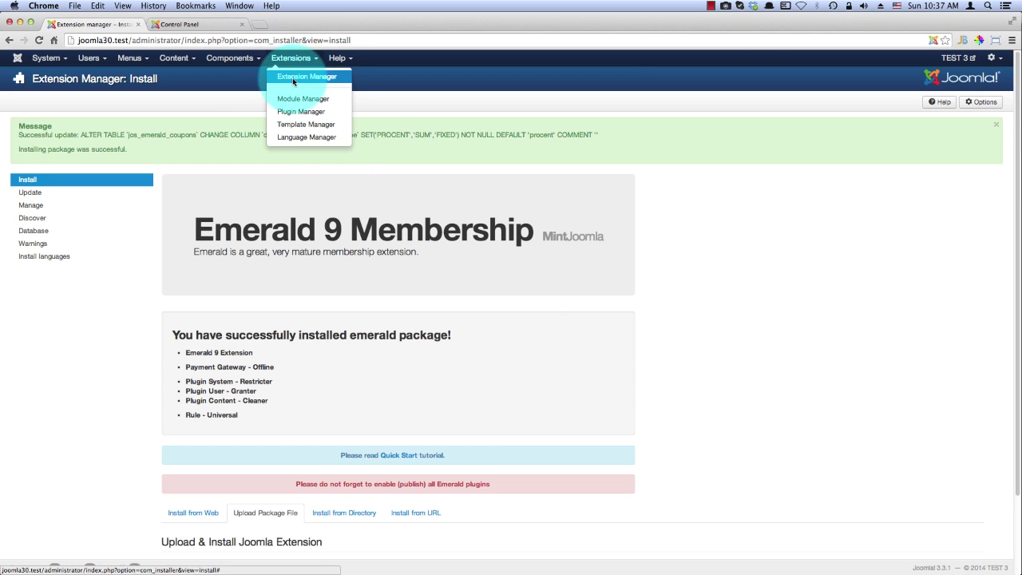
left_click(309, 111)
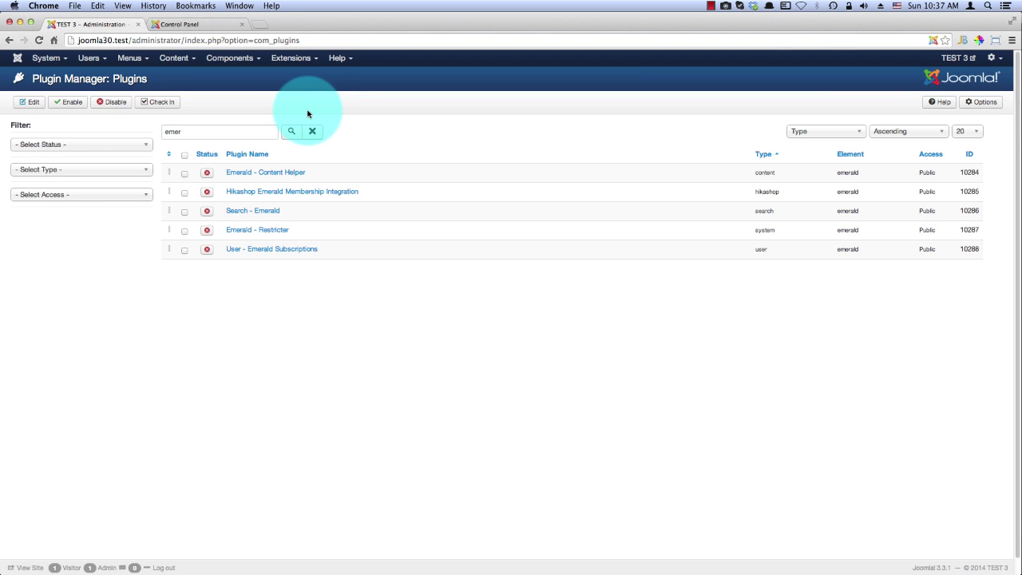
mouse_move(165, 131)
left_mouse_down()
mouse_move(315, 135)
mouse_move(219, 150)
mouse_move(171, 130)
left_mouse_up()
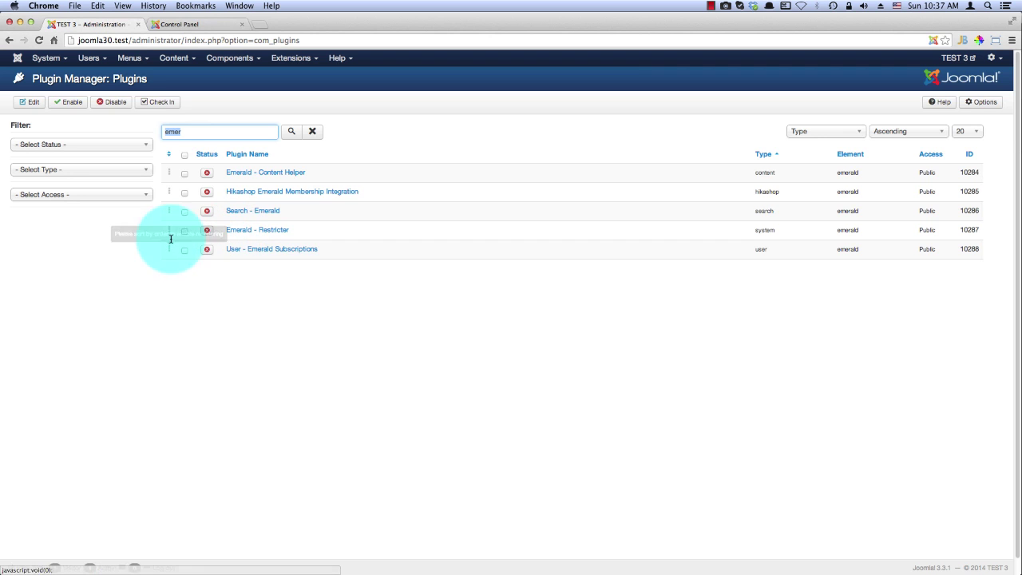
left_click(185, 174)
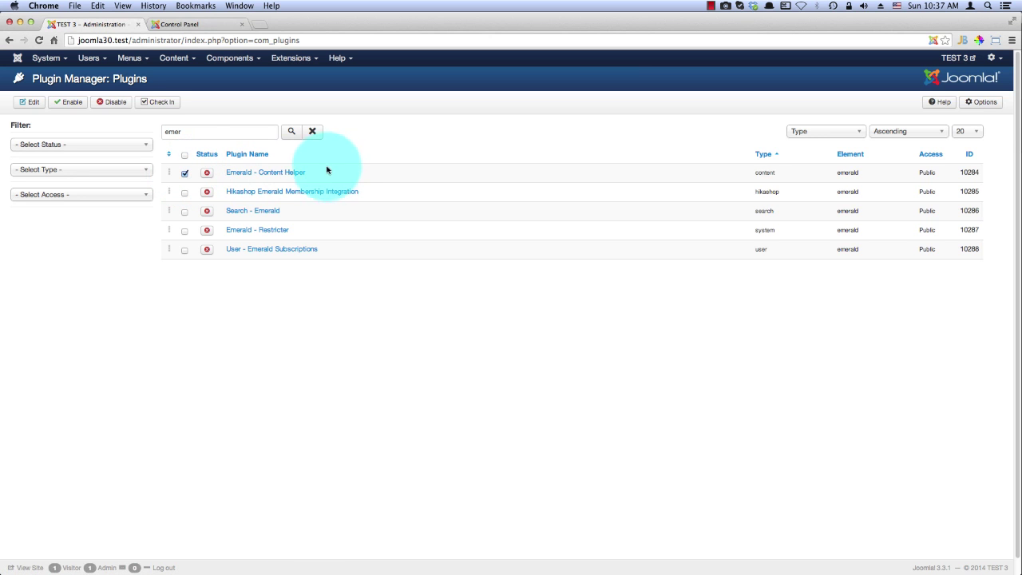
left_click(184, 232)
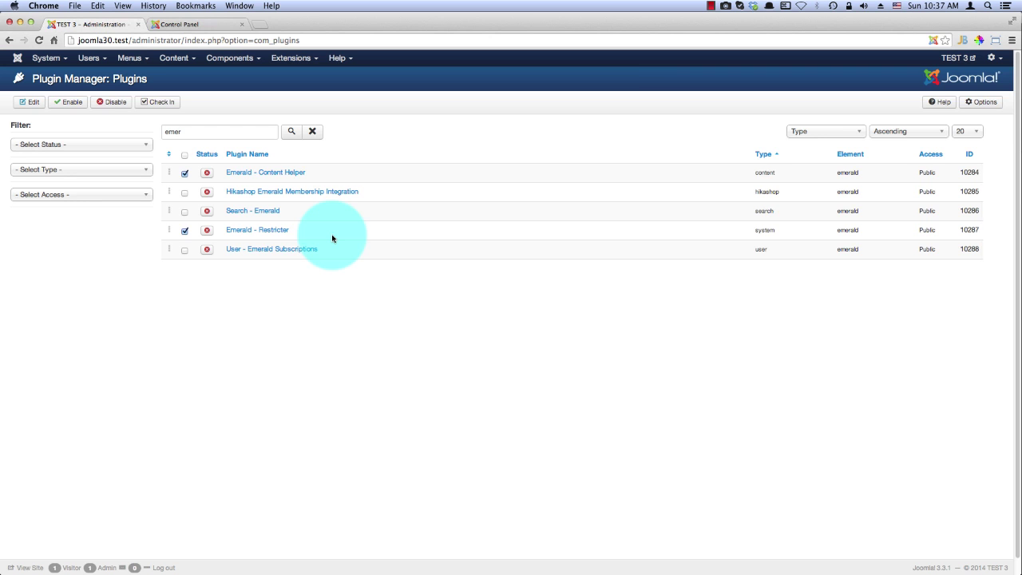
left_click(185, 250)
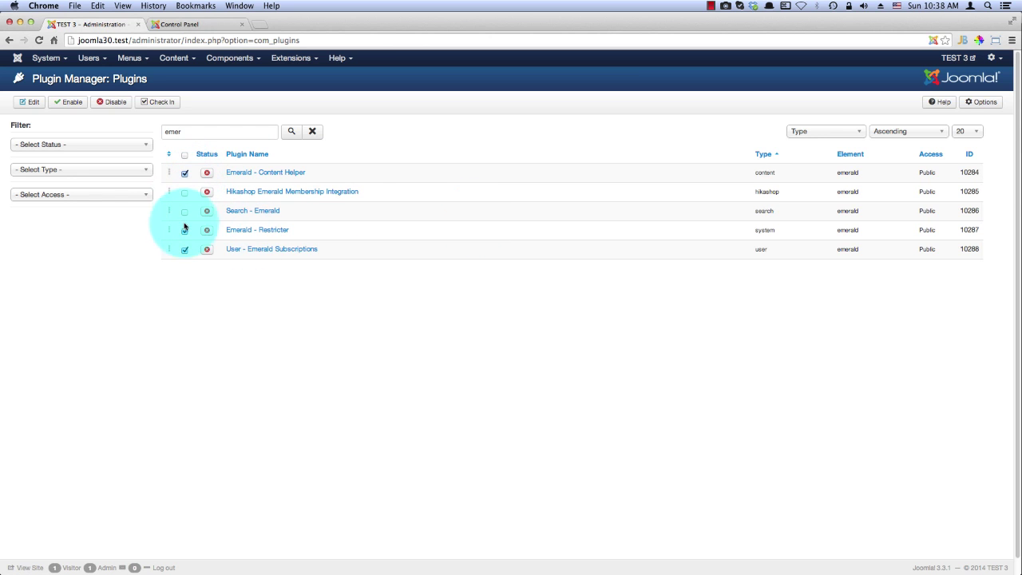
left_click(68, 101)
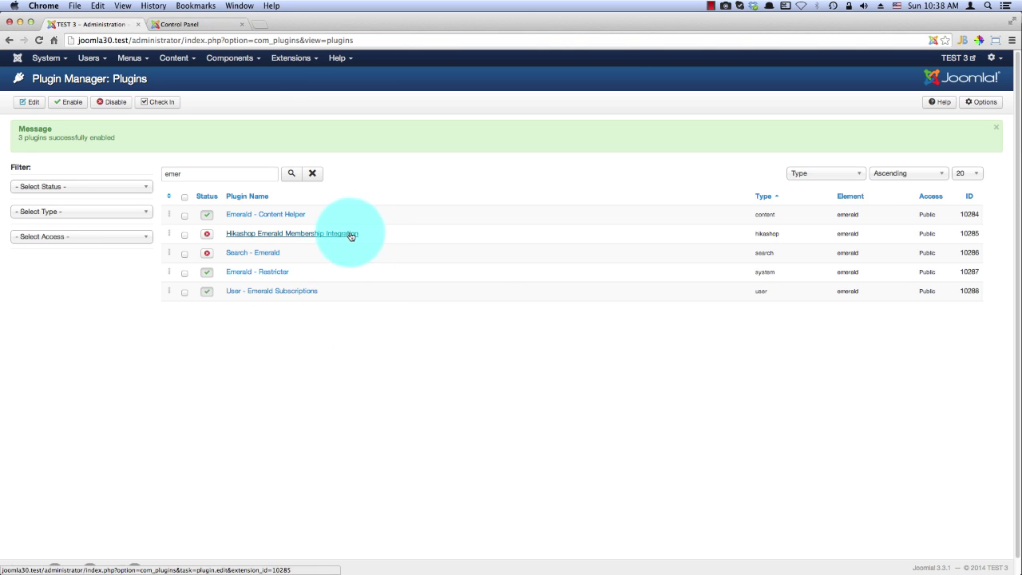
- In the Emerald component's configuration, set the date format to 30 Dec 2007 and who can moderate to Special
left_click(229, 64)
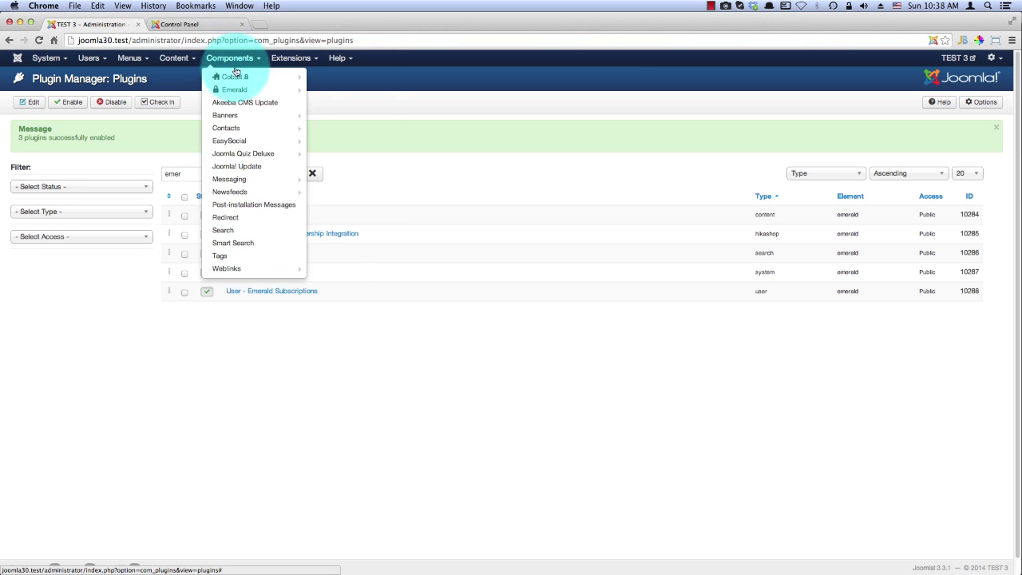
left_click(245, 89)
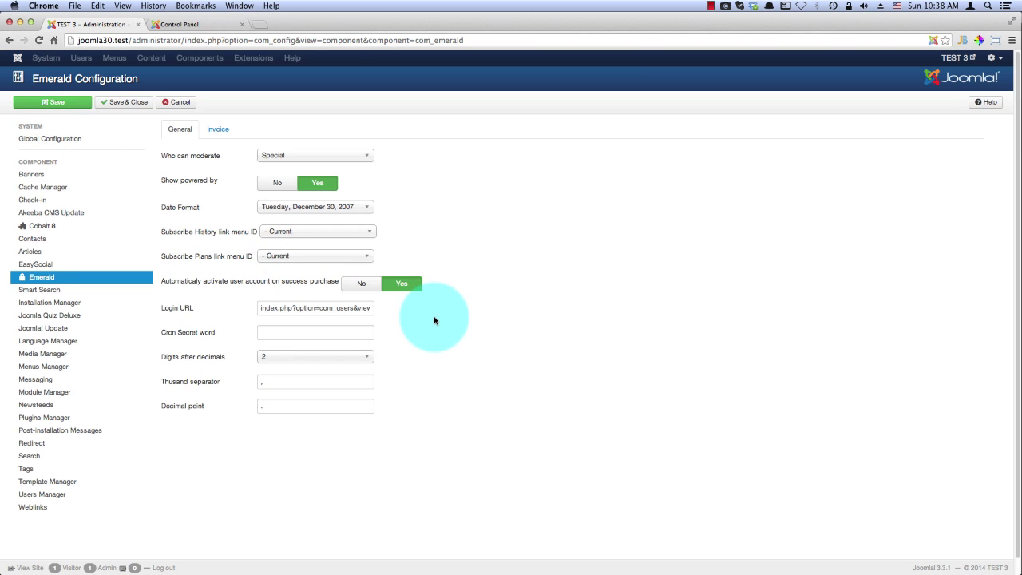
left_click(318, 208)
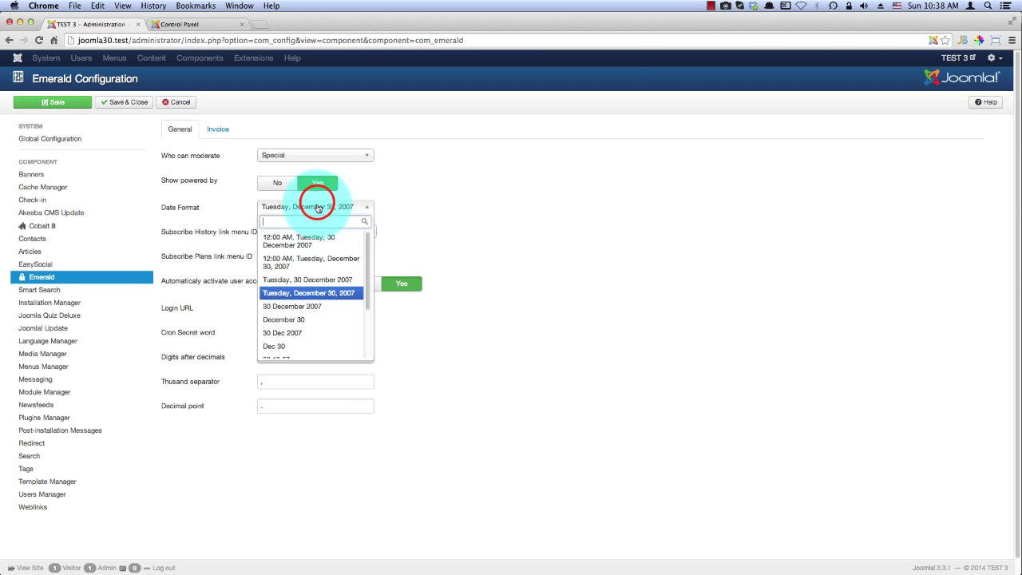
left_click(310, 333)
left_click(308, 156)
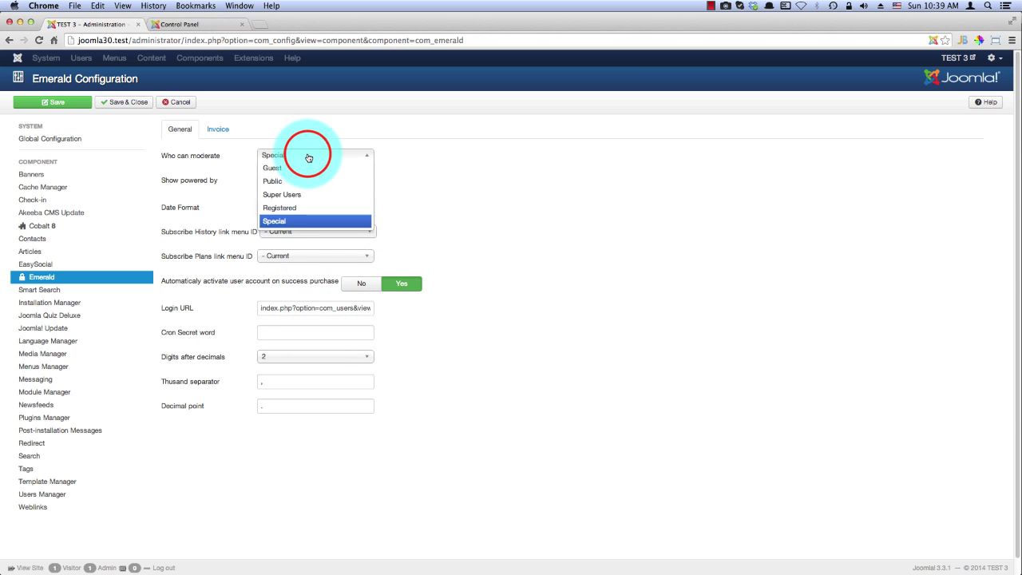
left_click(308, 215)
- Review Emerald's invoice settings, then save and close the component's configuration
left_click(218, 128)
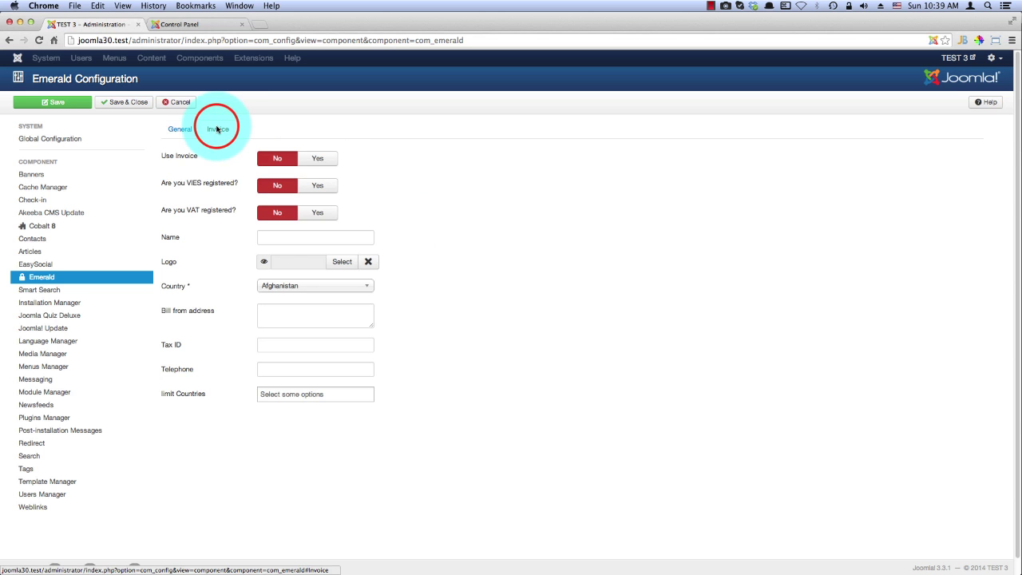
left_click(179, 128)
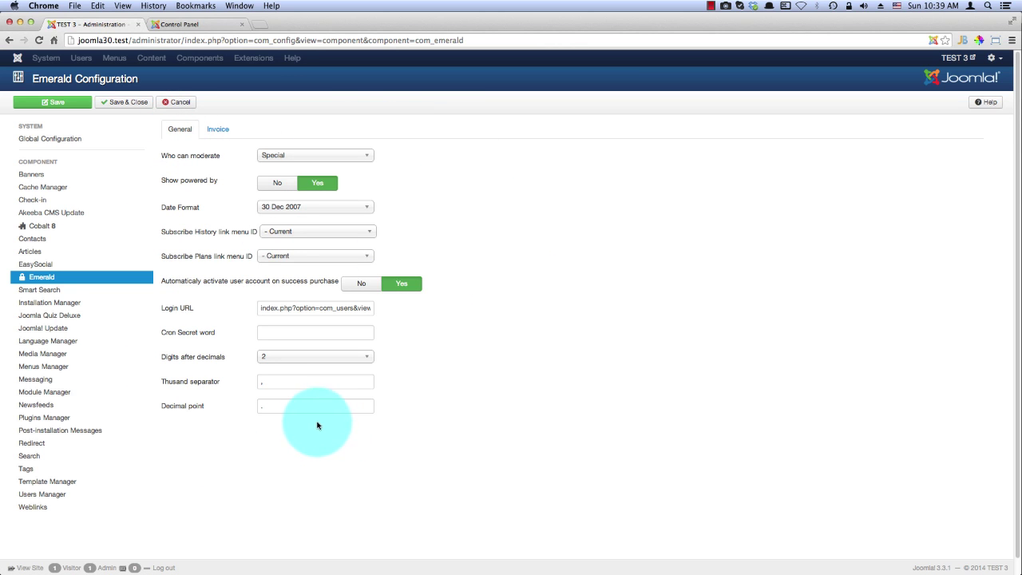
left_click(119, 102)
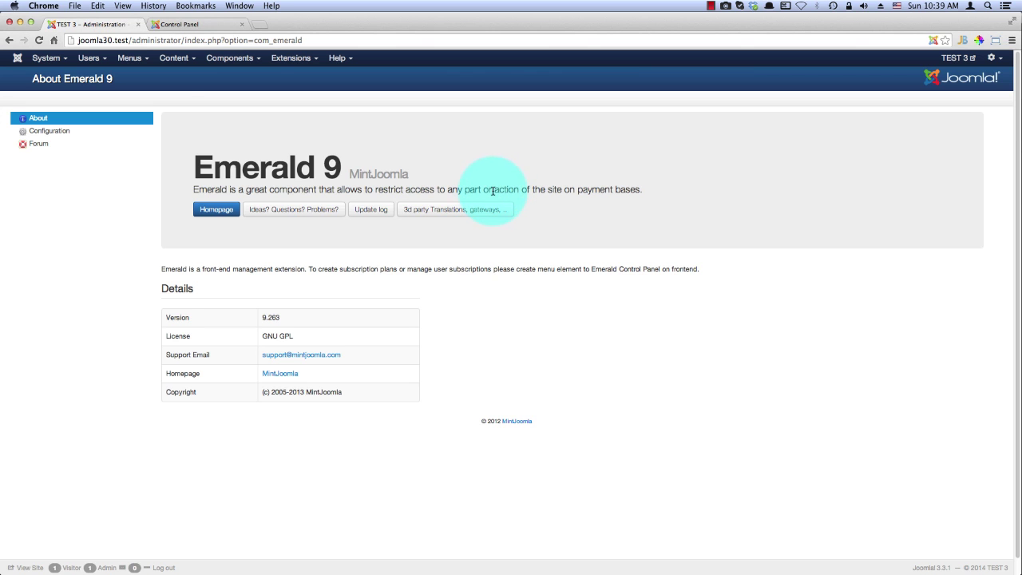
- Create a new item in the User Menu with Emerald's Control Panel as its menu item type
left_click(128, 58)
left_click(134, 112)
left_click(53, 102)
left_click(215, 184)
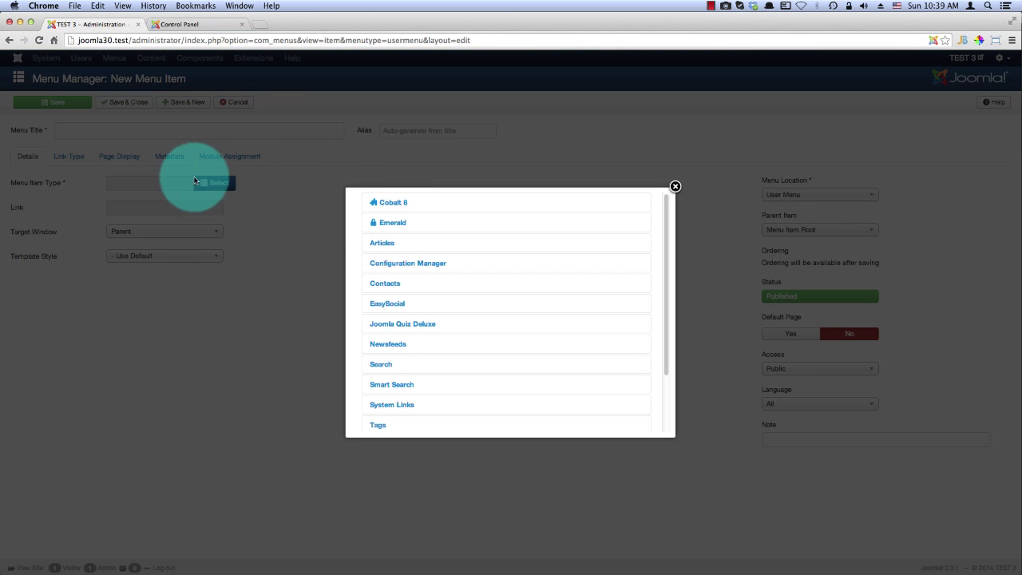
left_click(390, 223)
left_click(398, 244)
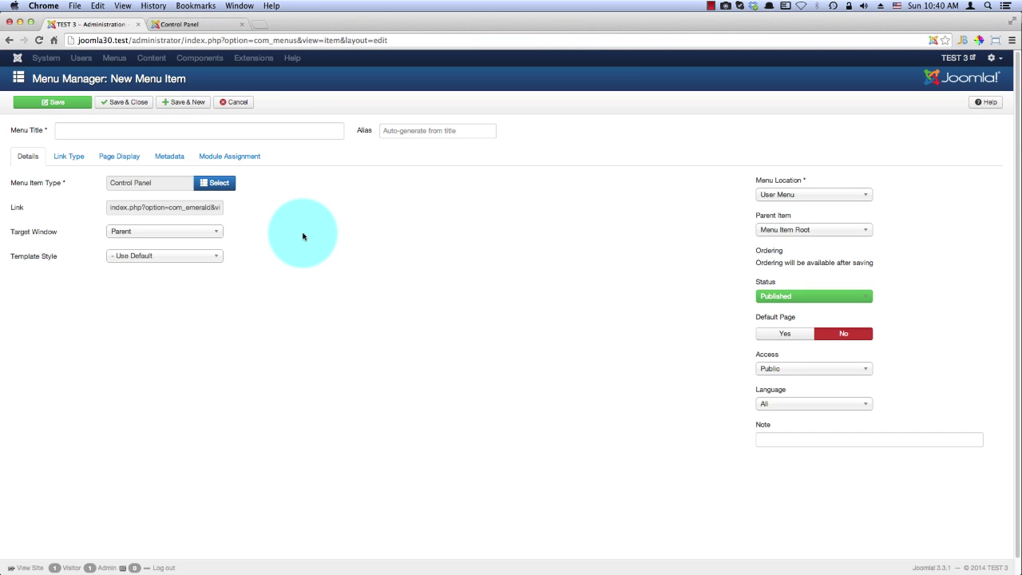
- Restrict the menu item's access to Super Users, title it "Emerald Control Panel", and save and close it
left_click(809, 369)
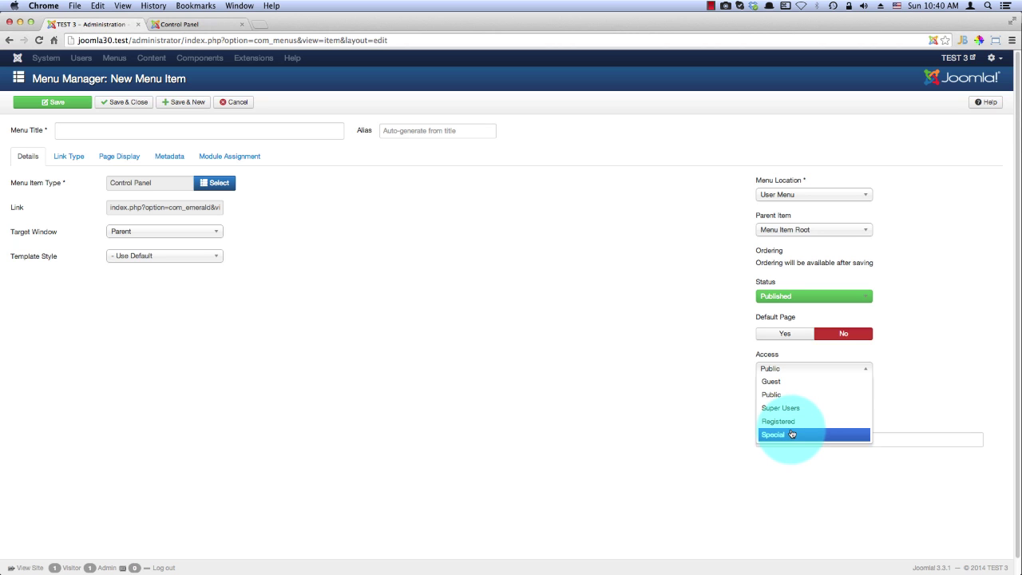
left_click(791, 411)
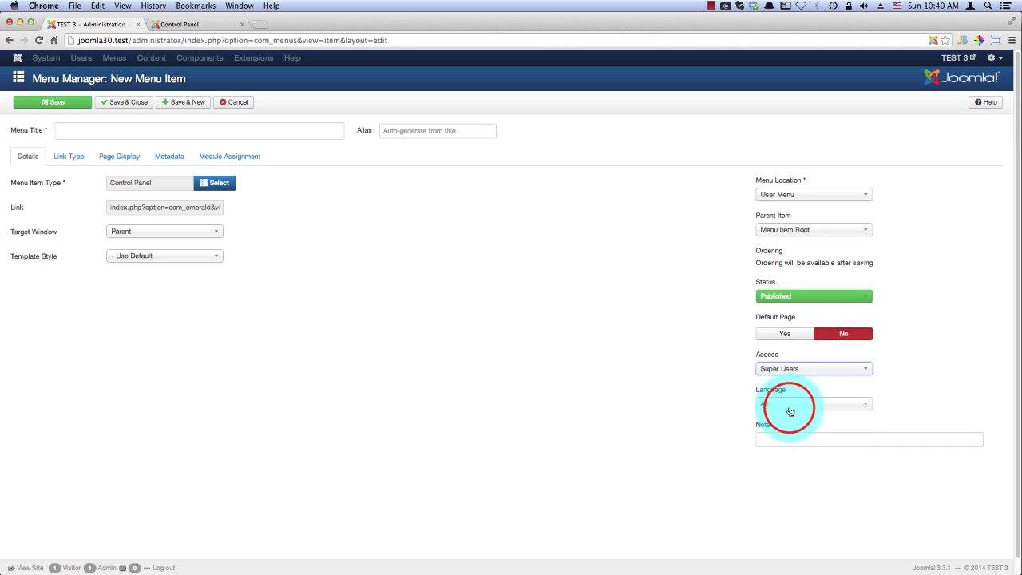
left_click(126, 130)
type("Emerald Control Panel")
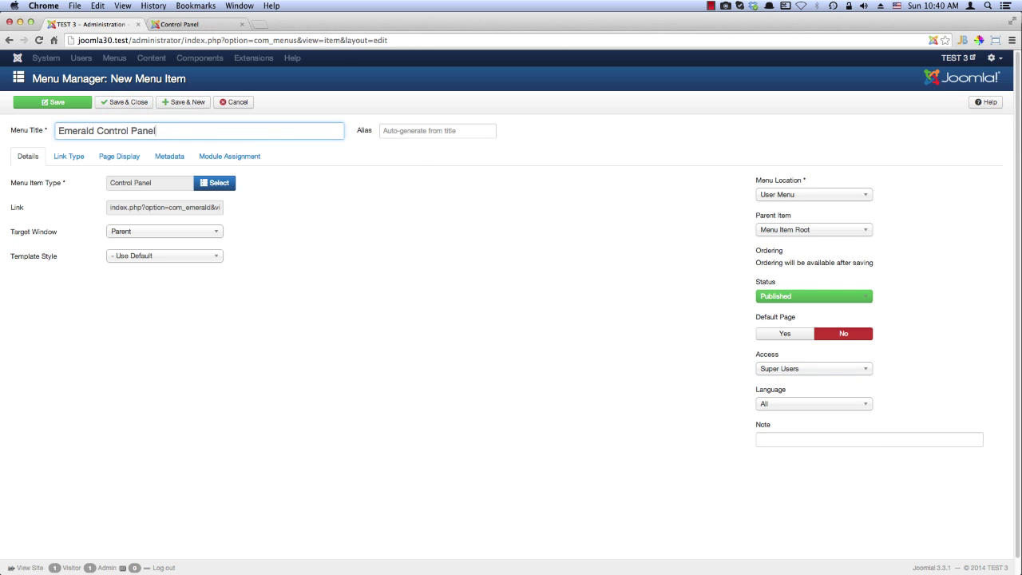
left_click(112, 101)
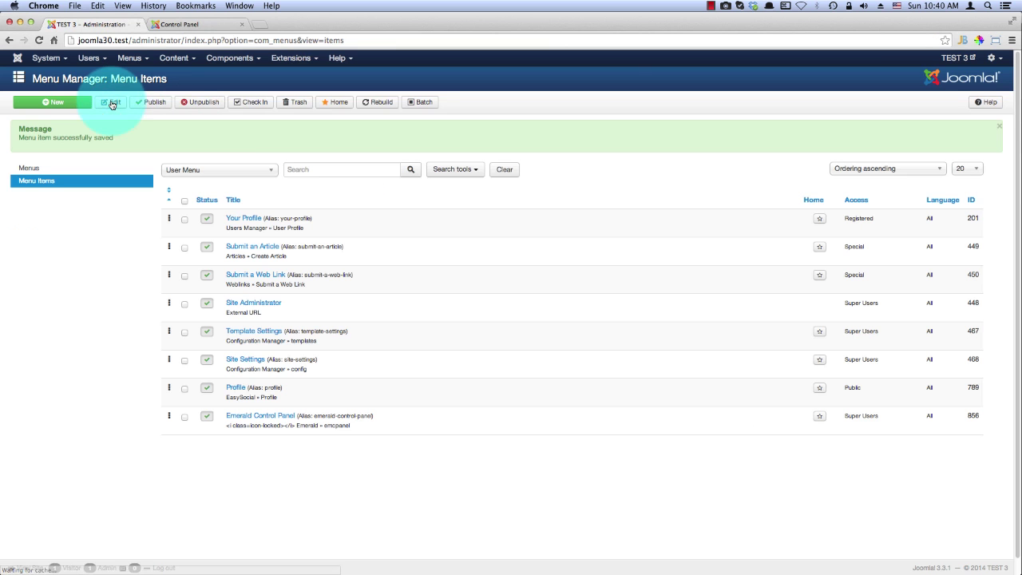
- Open the site's front end and go to the Emerald Control Panel from the User Menu
left_click(957, 58)
left_click(345, 24)
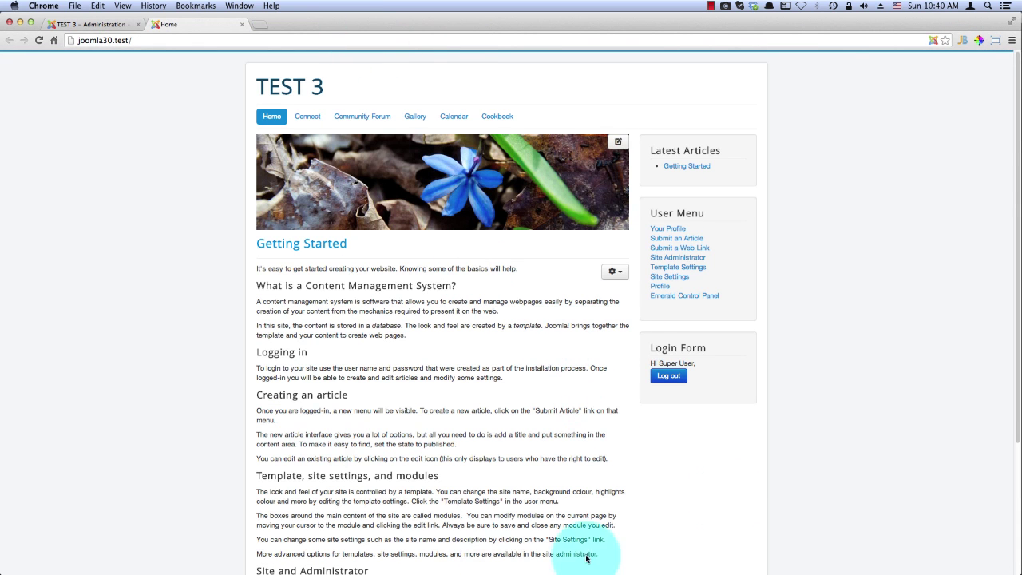
mouse_move(663, 365)
mouse_move(662, 290)
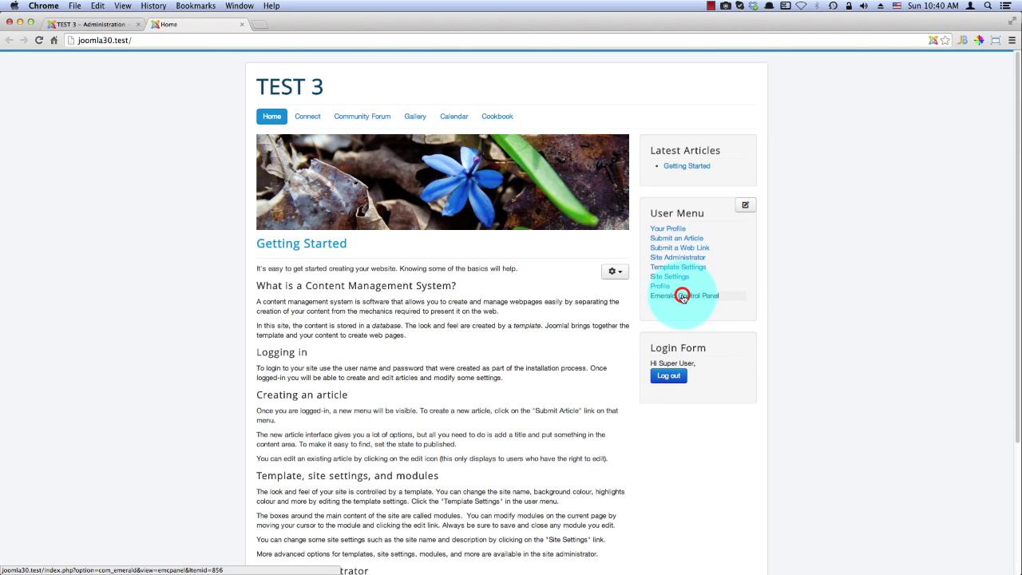
left_click(683, 297)
scroll(472, 367, "down", 1)
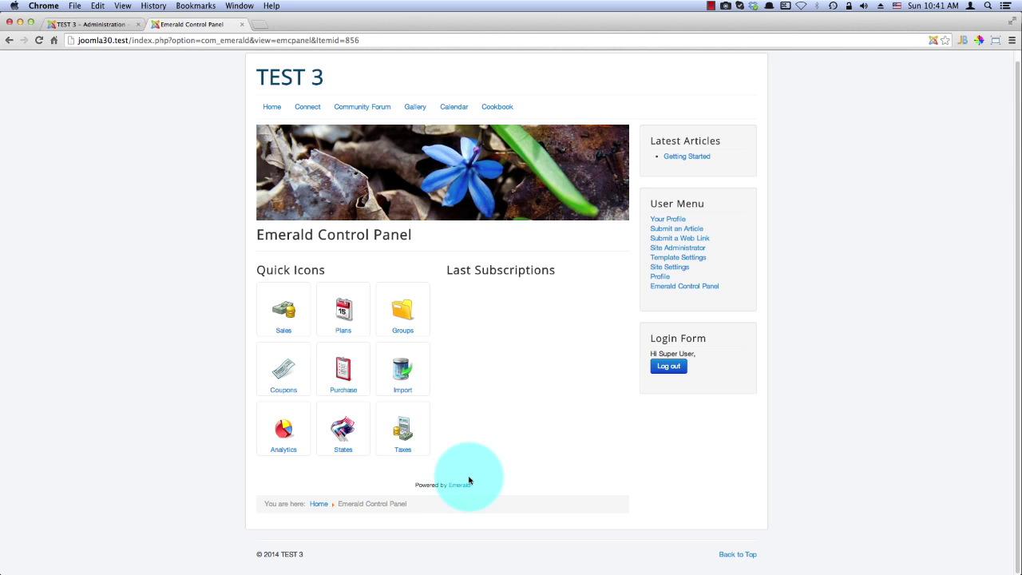
- Add a new entry to Emerald's plans groups and name it "Group"
left_click(401, 307)
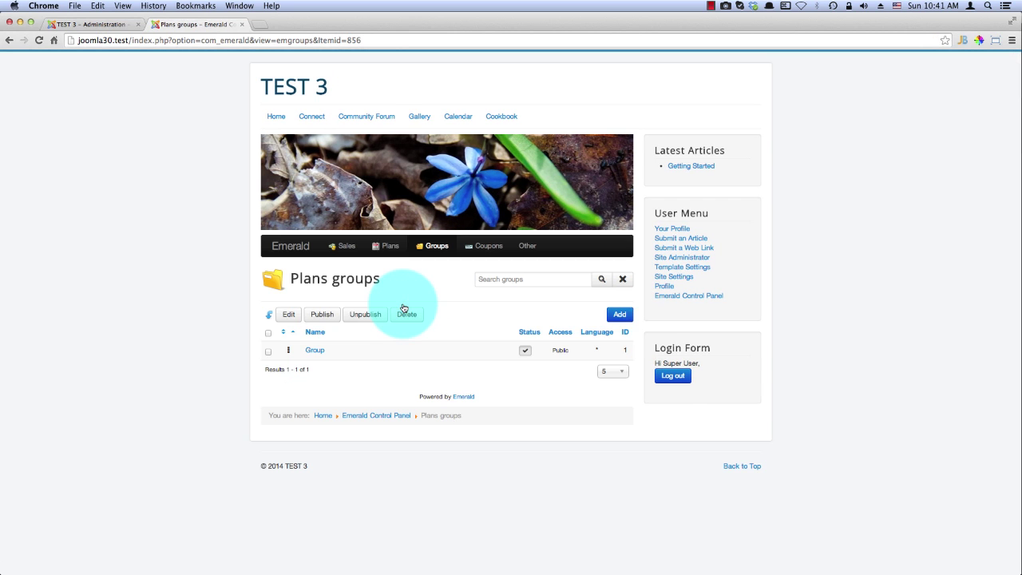
left_click(620, 315)
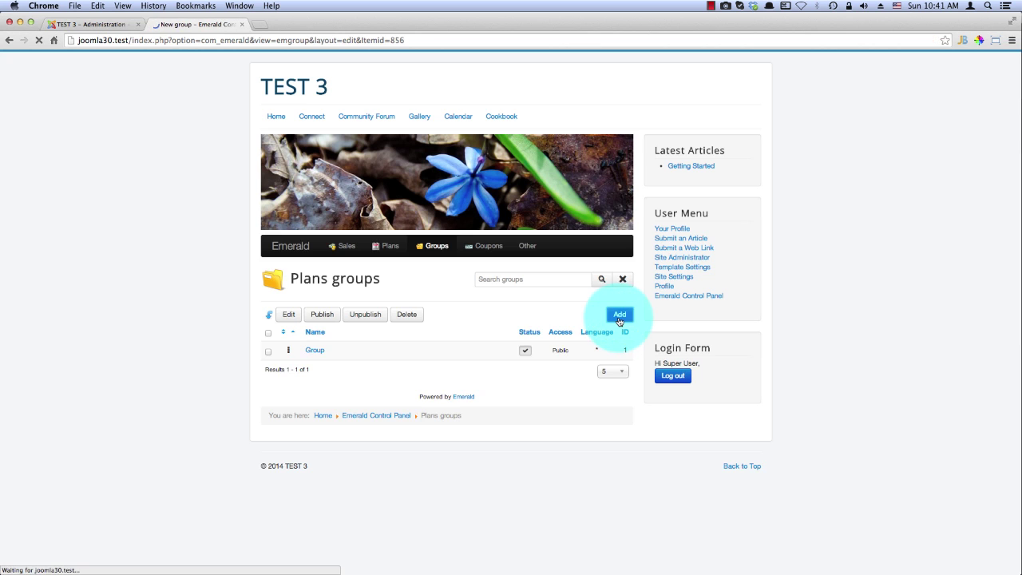
left_click(415, 355)
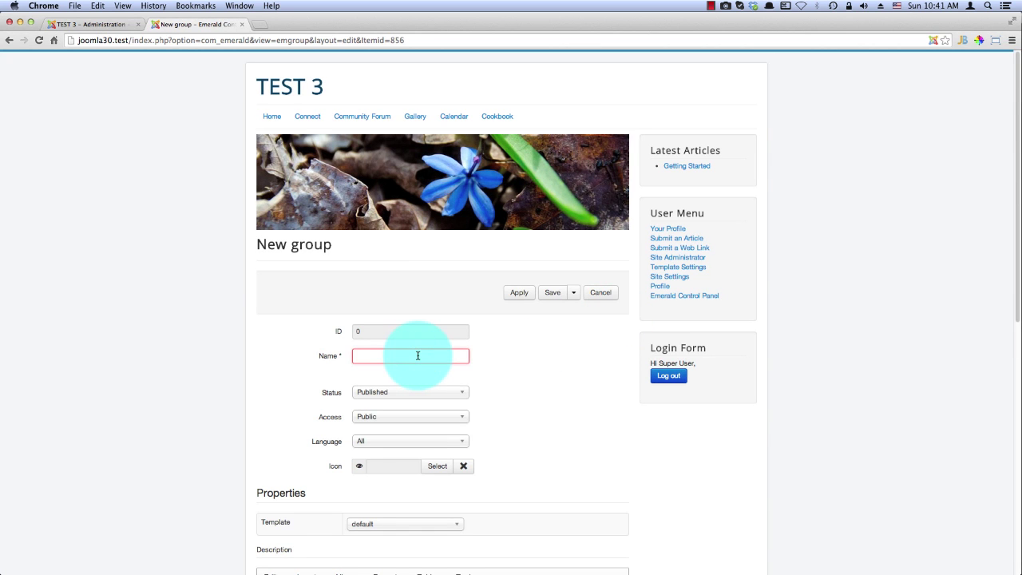
type("Group")
left_click(279, 388)
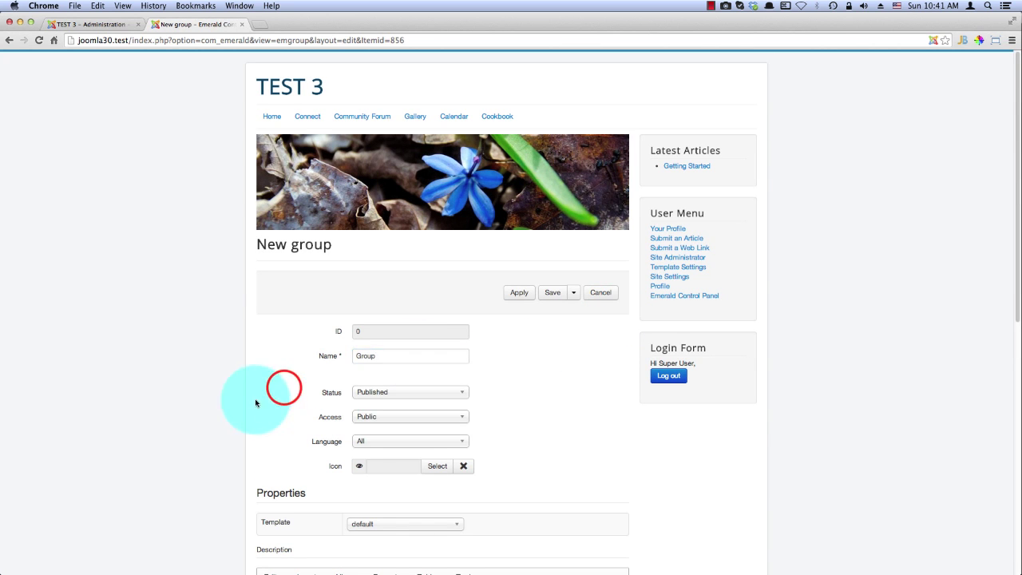
- Enter "Description" as the new group's description text
scroll(280, 387, "down", 5)
left_click(350, 364)
type("Description")
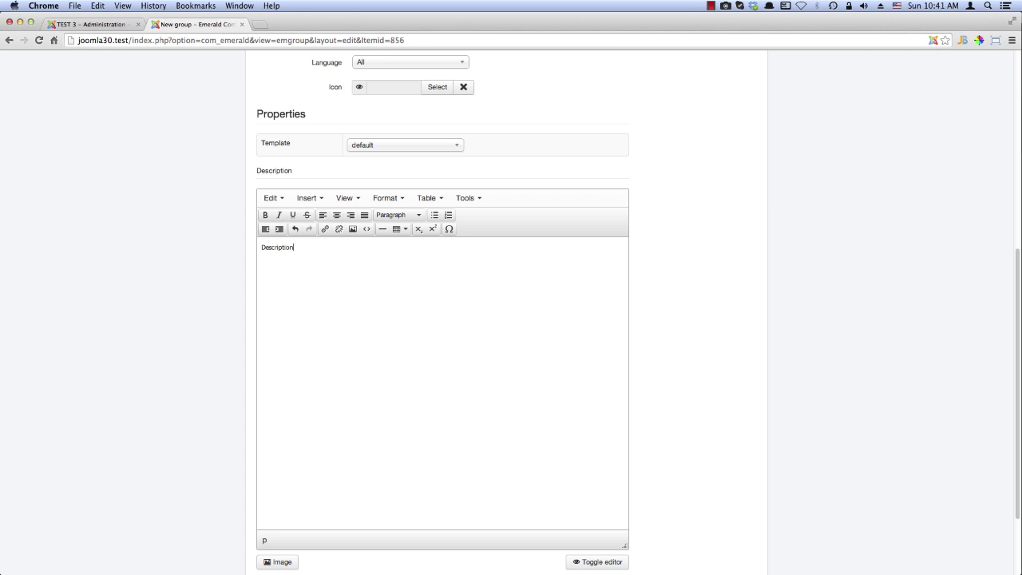
left_click(179, 266)
scroll(559, 232, "up", 3)
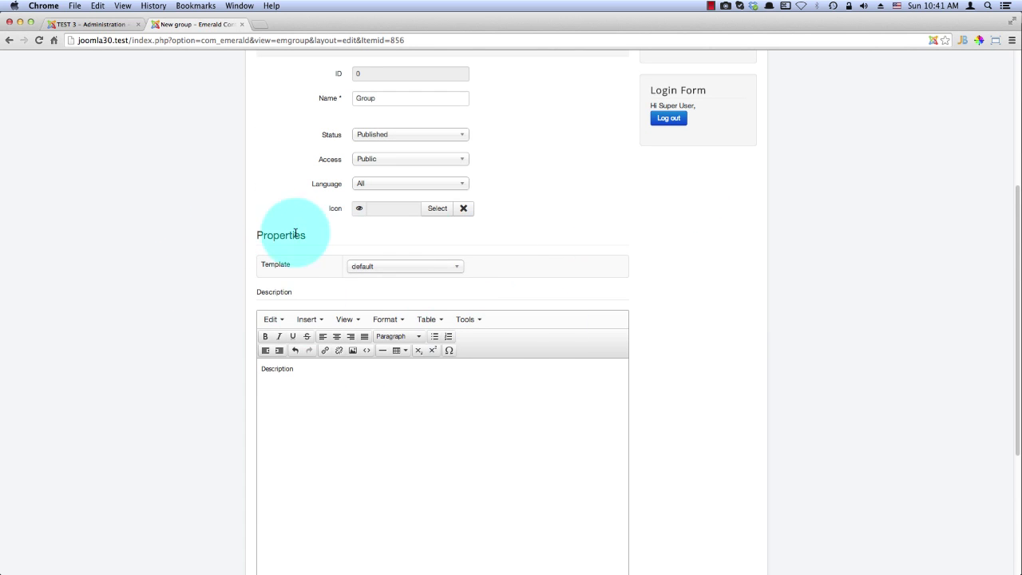
- Choose the default template for the group and save the group
left_click(397, 265)
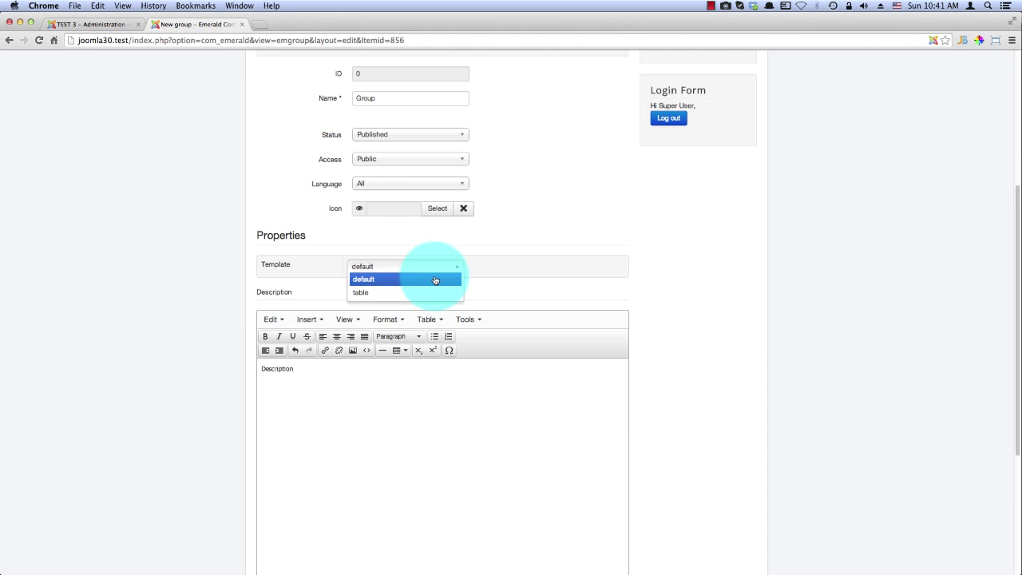
left_click(378, 280)
scroll(618, 191, "up", 3)
left_click(557, 133)
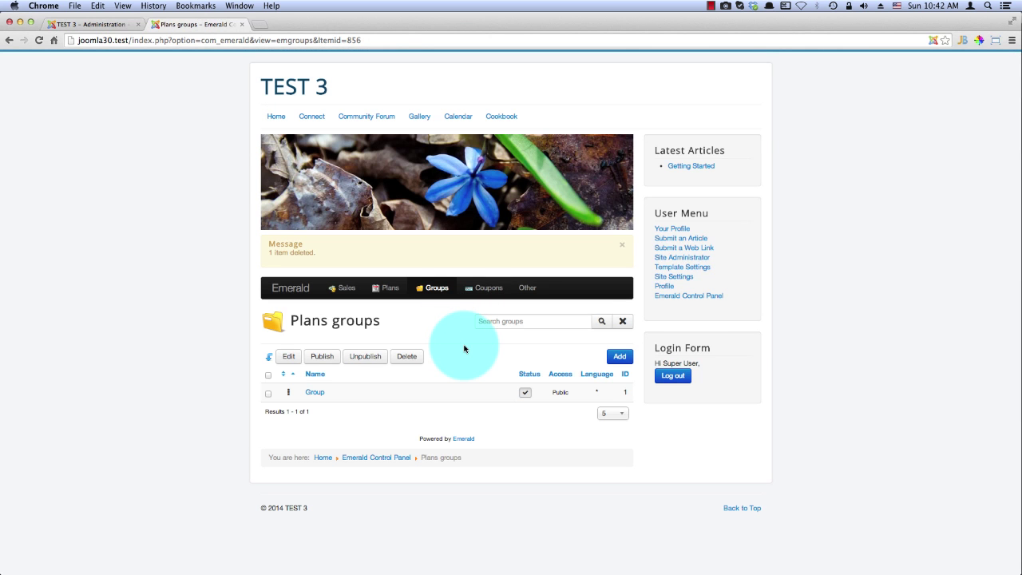
- Add a new subscription plan named "Plan A" and assign it to the group "Group"
left_click(387, 290)
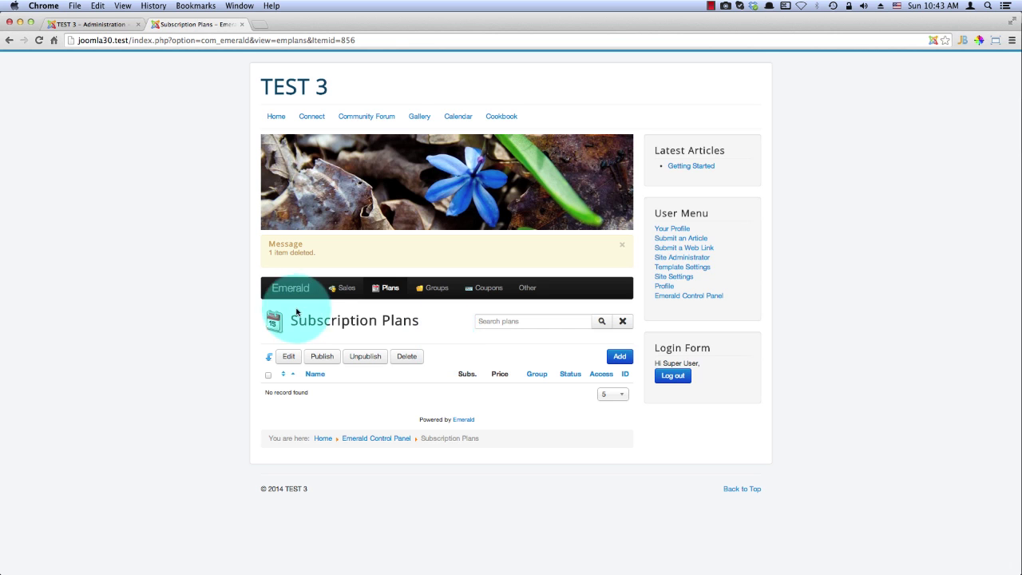
left_click(620, 356)
scroll(624, 361, "down", 5)
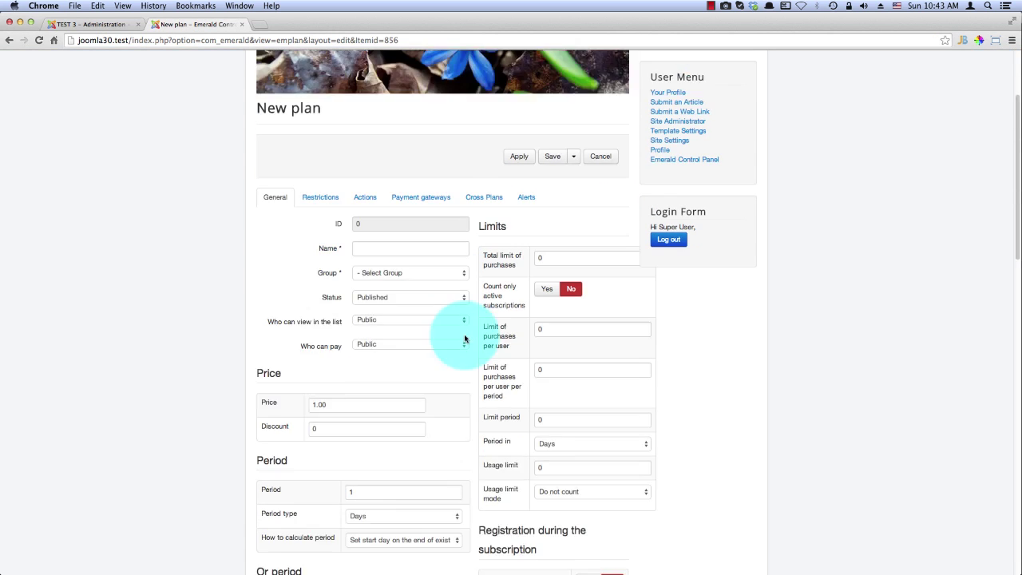
left_click(388, 193)
key("Down")
key("Down")
key("Return")
left_click_drag(388, 194, 272, 229)
left_click(260, 218)
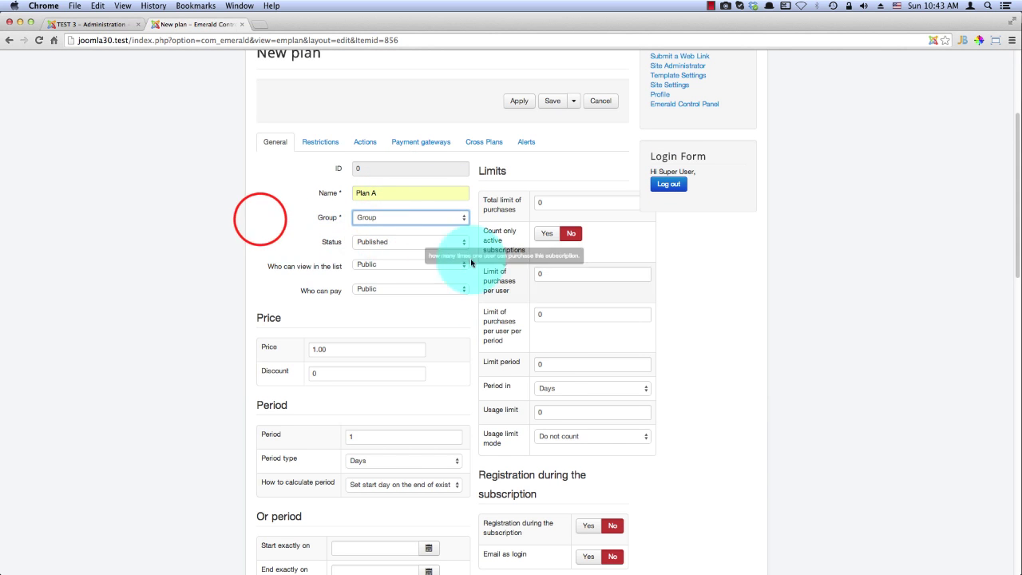
left_click(385, 322)
- Set the price of Plan A to 200
scroll(328, 335, "down", 2)
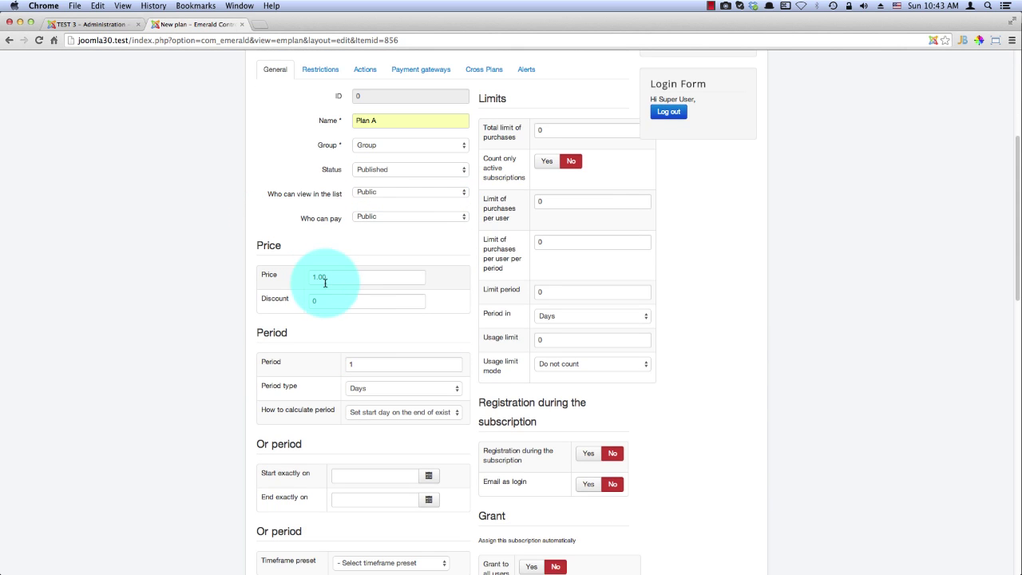
left_click(315, 277)
type("2.00")
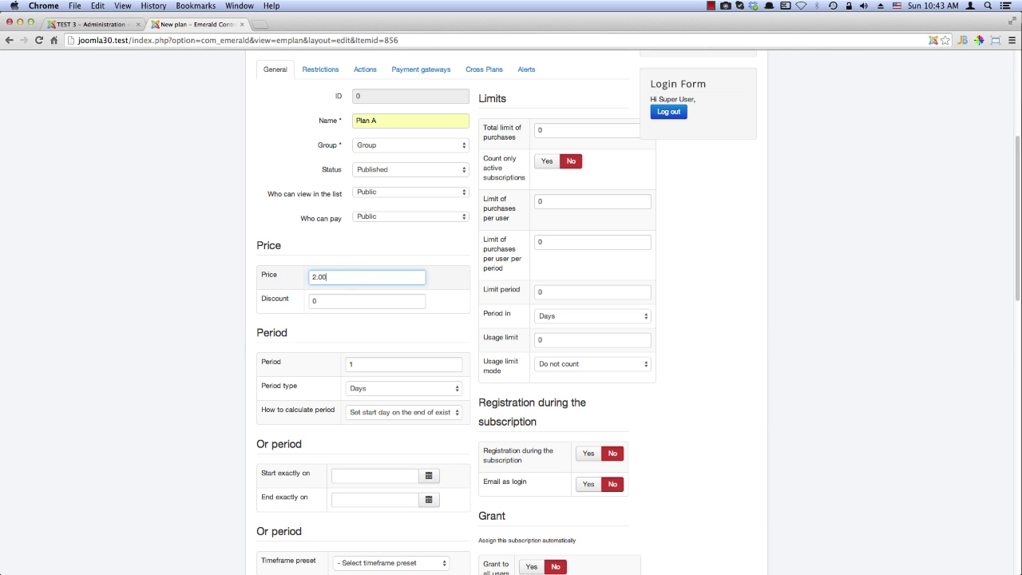
key("BackSpace")
key("BackSpace")
key("BackSpace")
type("00")
left_click(275, 280)
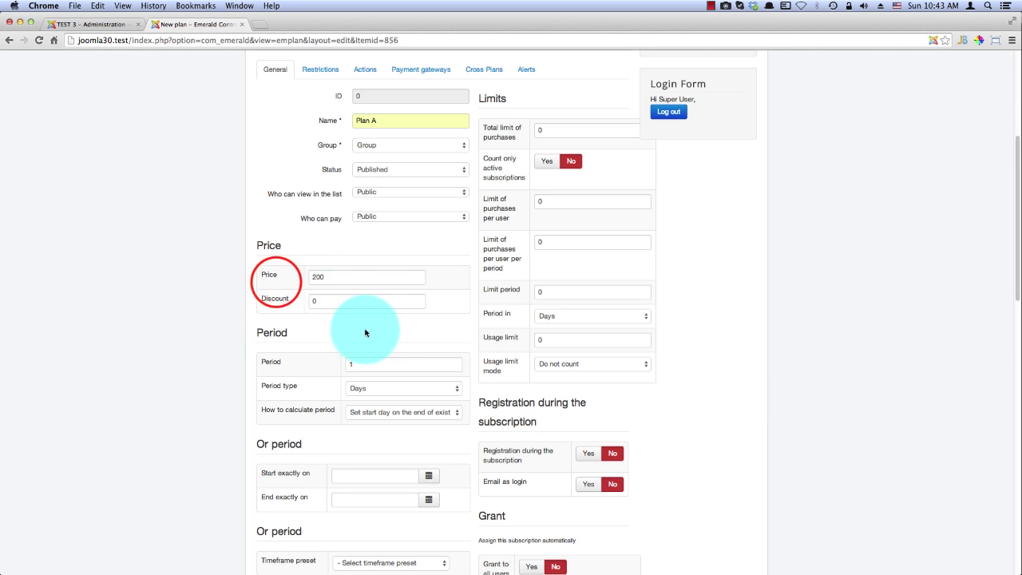
- Try discount values of 100 and 200 for the plan
left_click(319, 301)
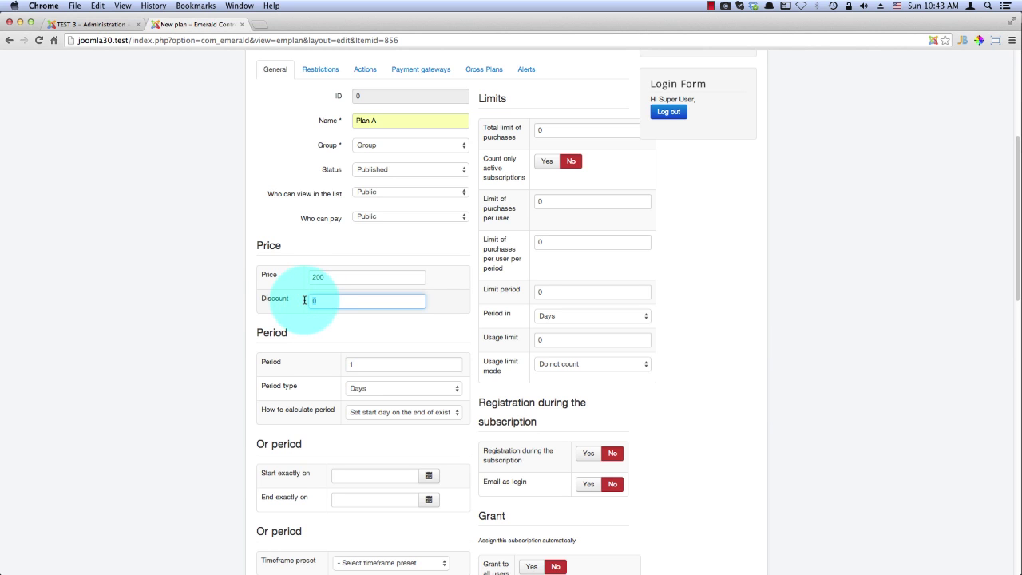
type("100")
left_click(289, 318)
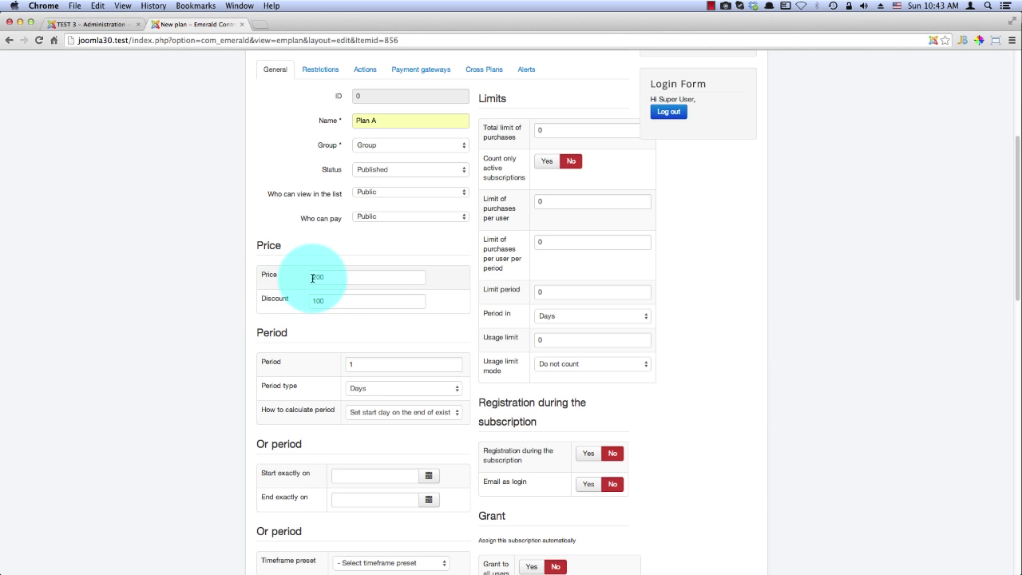
double_click(321, 302)
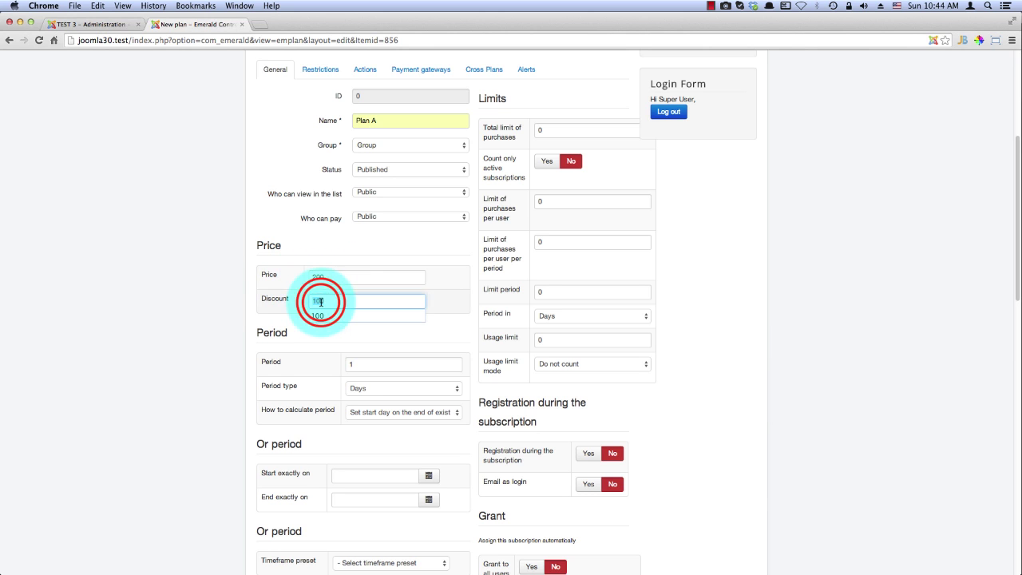
type("20")
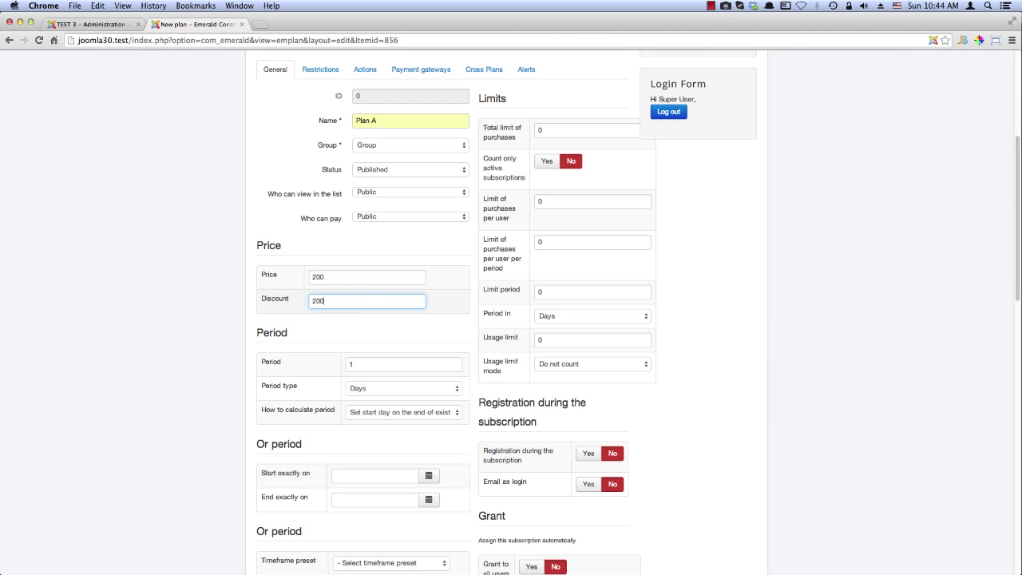
left_click(302, 313)
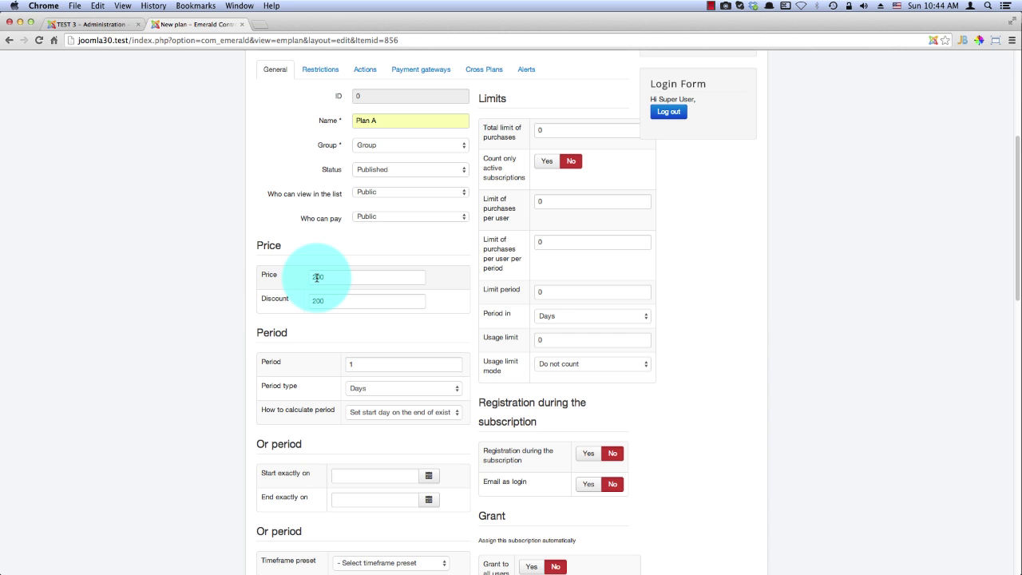
- Set the plan's discount to 50
double_click(319, 302)
type("50")
left_click(311, 331)
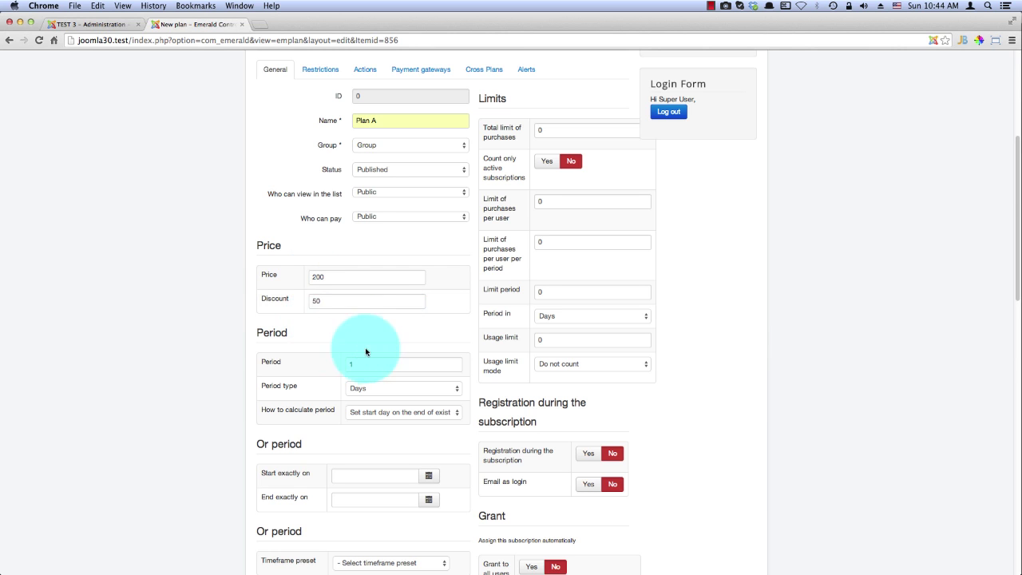
- Set the plan's period type to Months, and review the timeframe preset and period calculation options
scroll(354, 342, "down", 3)
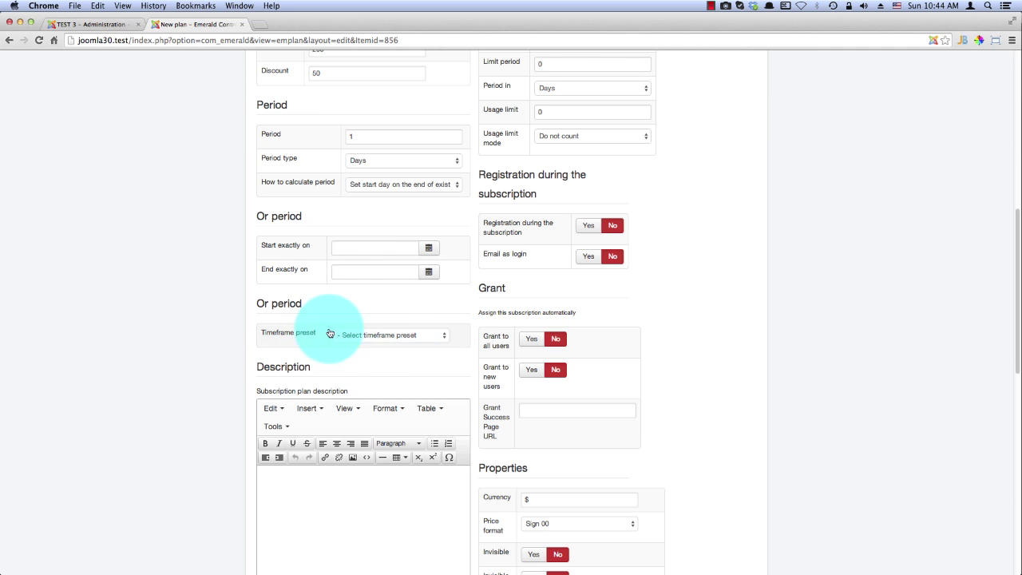
left_click(368, 335)
left_click(374, 337)
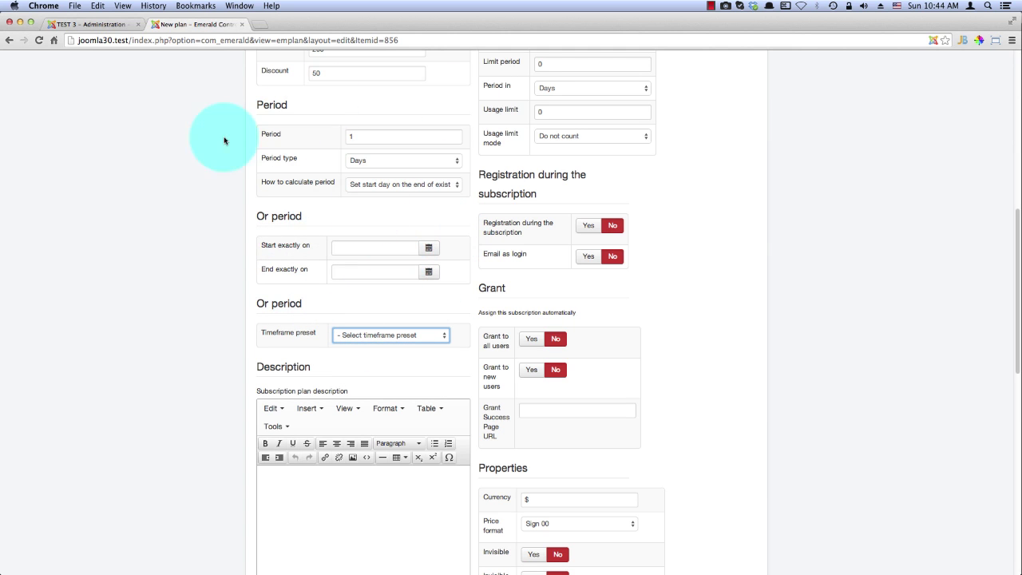
left_click(380, 162)
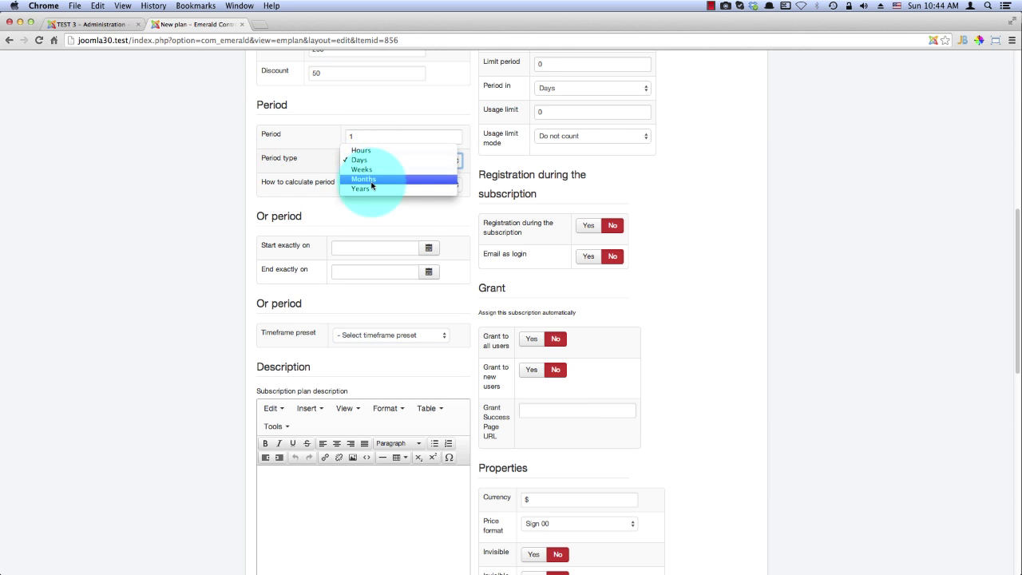
left_click(371, 183)
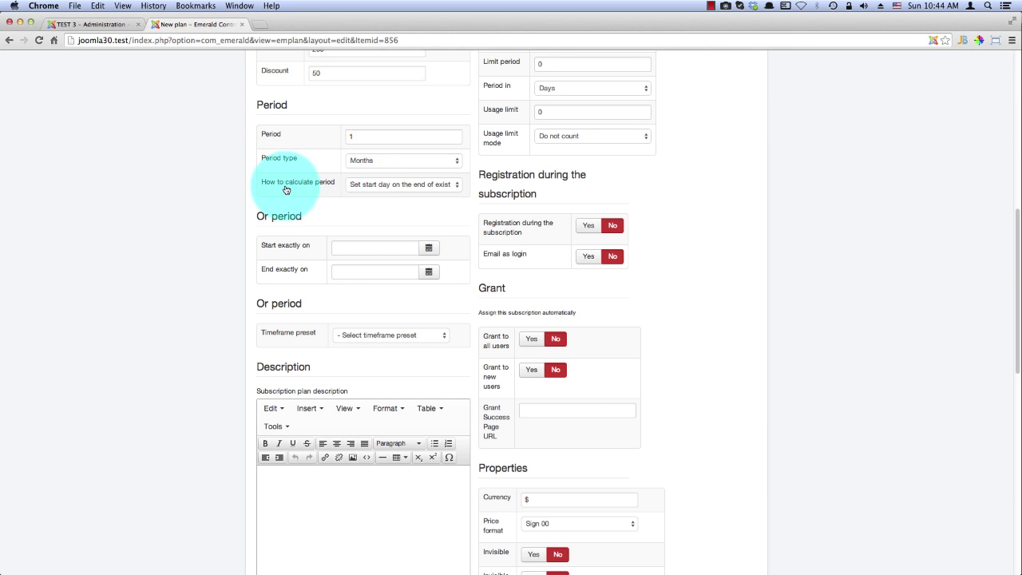
left_click(383, 185)
left_click(384, 184)
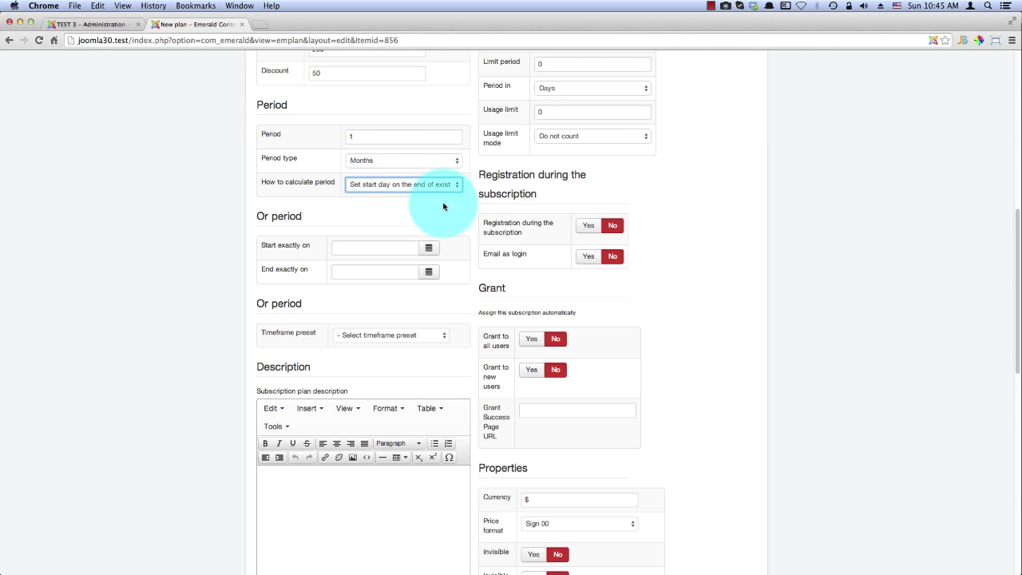
- Review the plan's limits, registration and grant settings, and set its currency to RUB
scroll(604, 250, "down", 1)
scroll(603, 246, "up", 5)
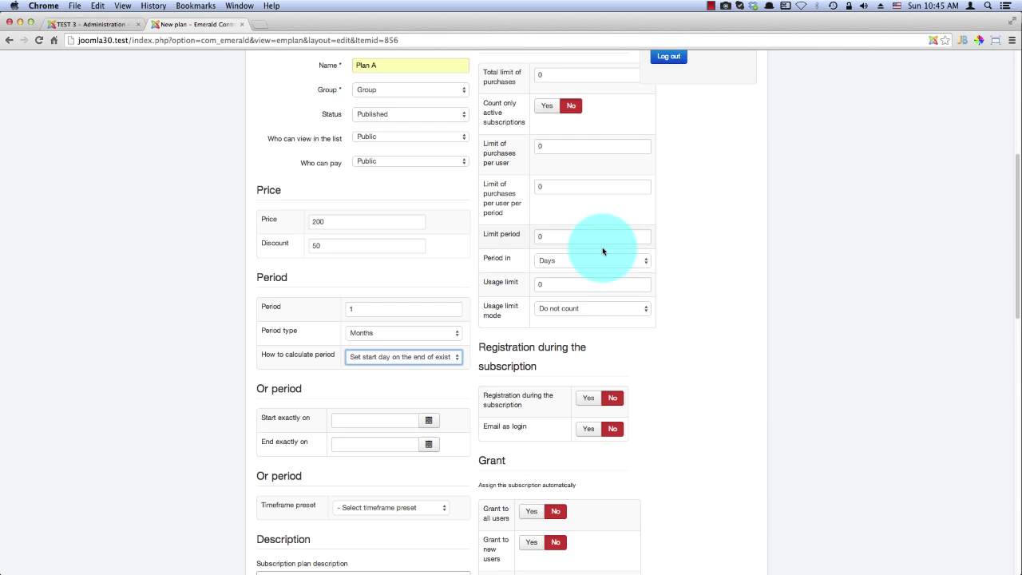
scroll(639, 272, "down", 2)
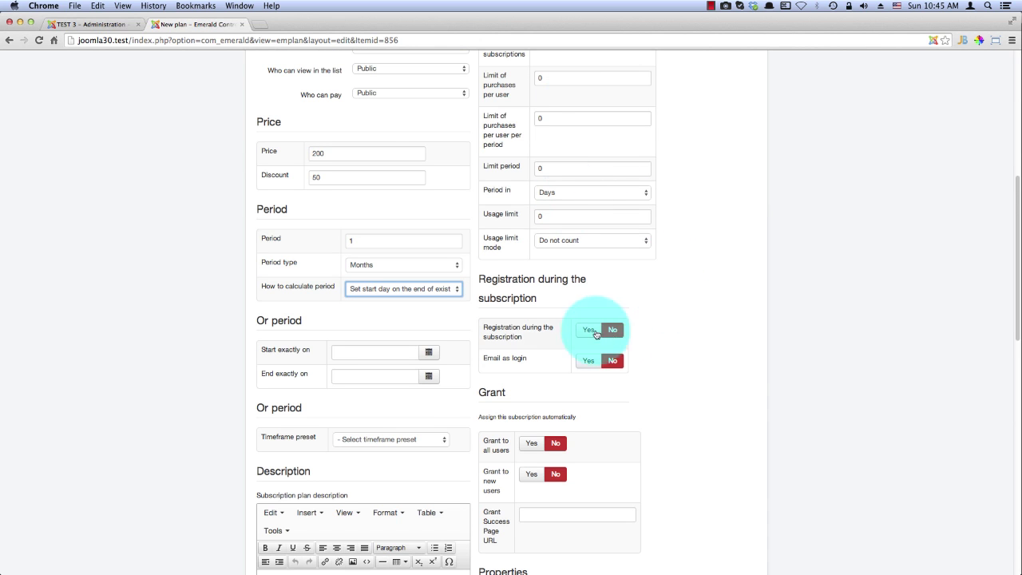
scroll(669, 336, "down", 3)
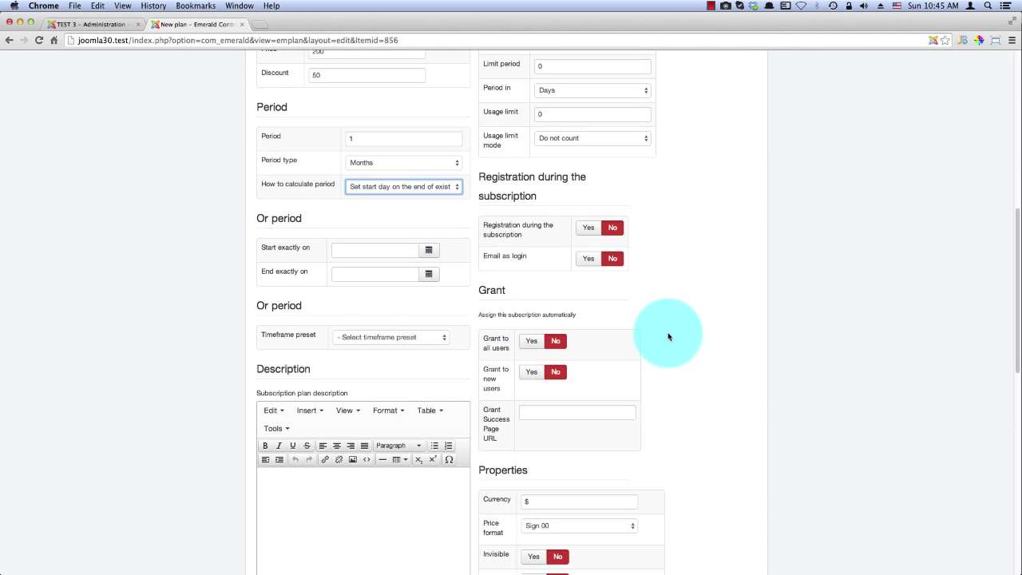
scroll(668, 337, "down", 10)
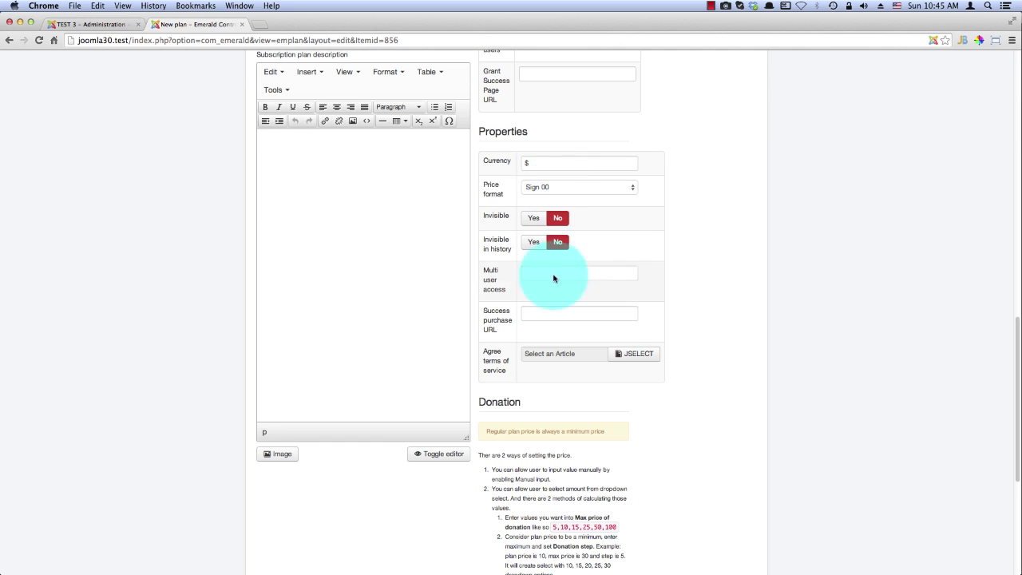
double_click(533, 163)
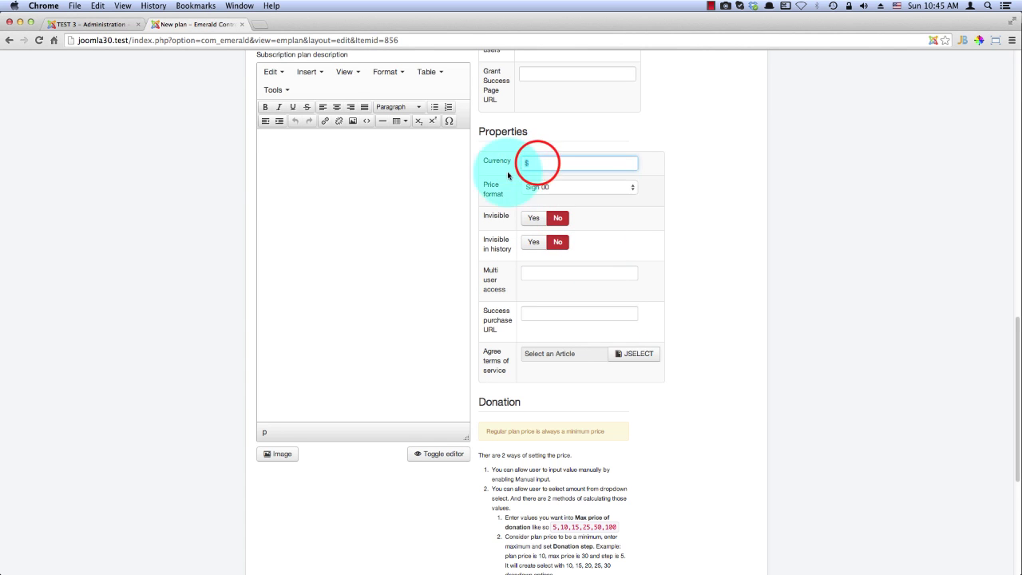
type("RUB")
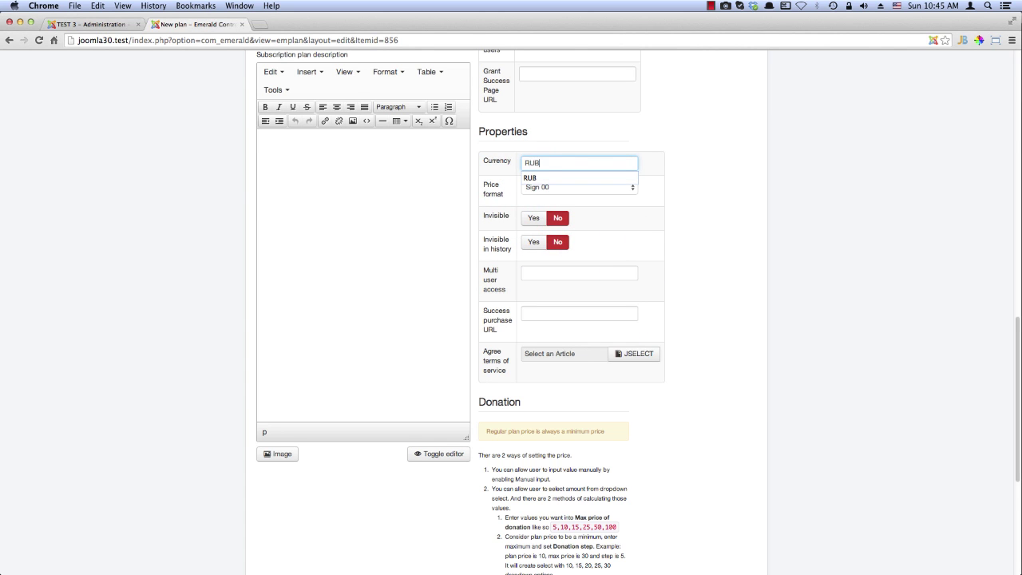
left_click(727, 212)
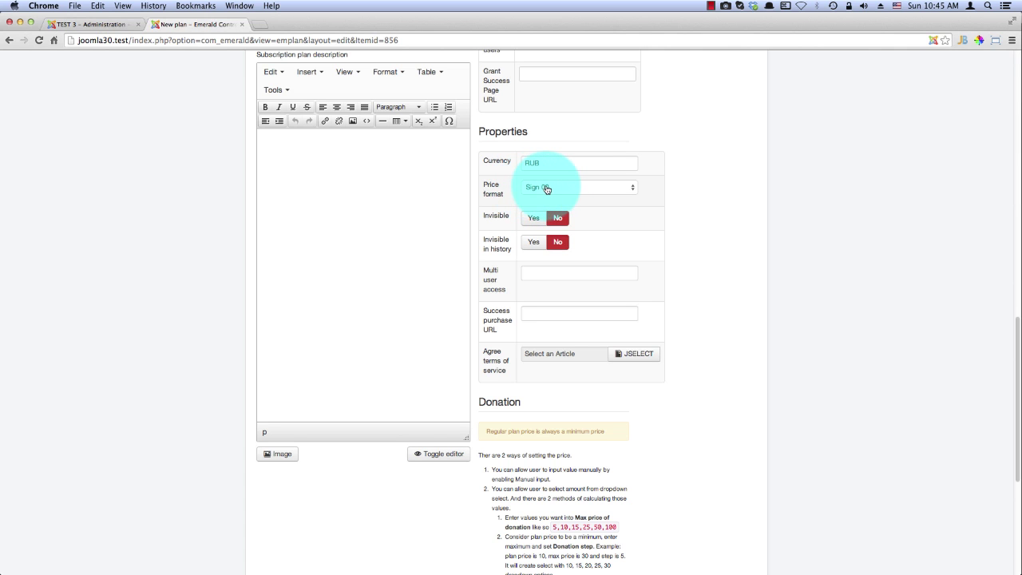
- Set the plan's price format to "00 Sign" so the currency follows the amount
left_click(531, 187)
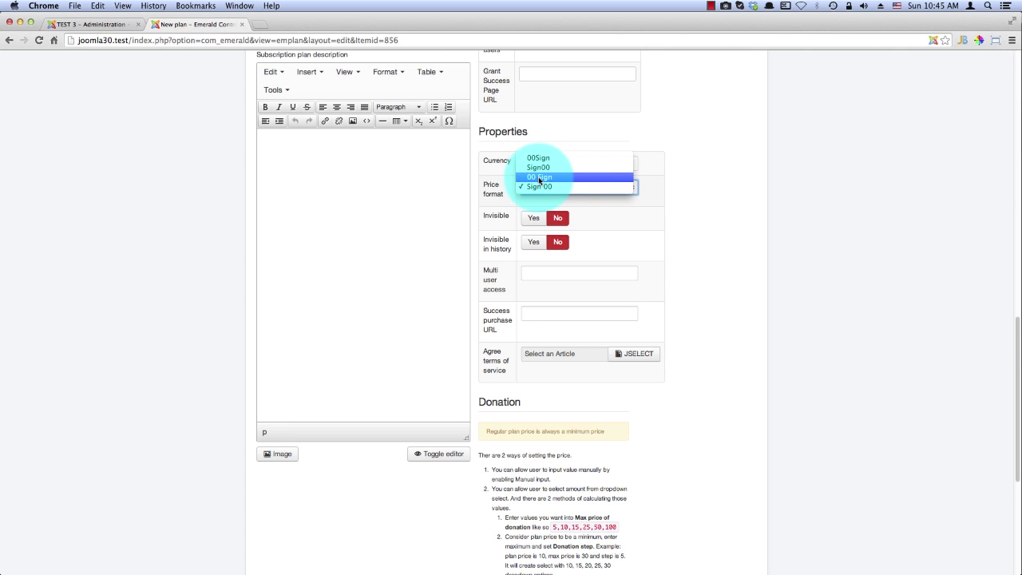
left_click(536, 178)
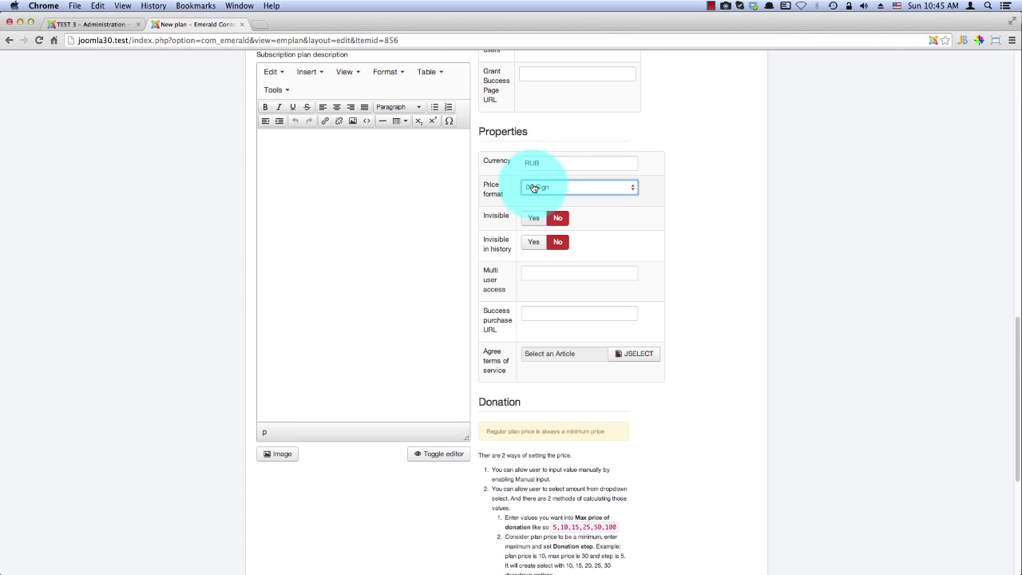
left_click(719, 206)
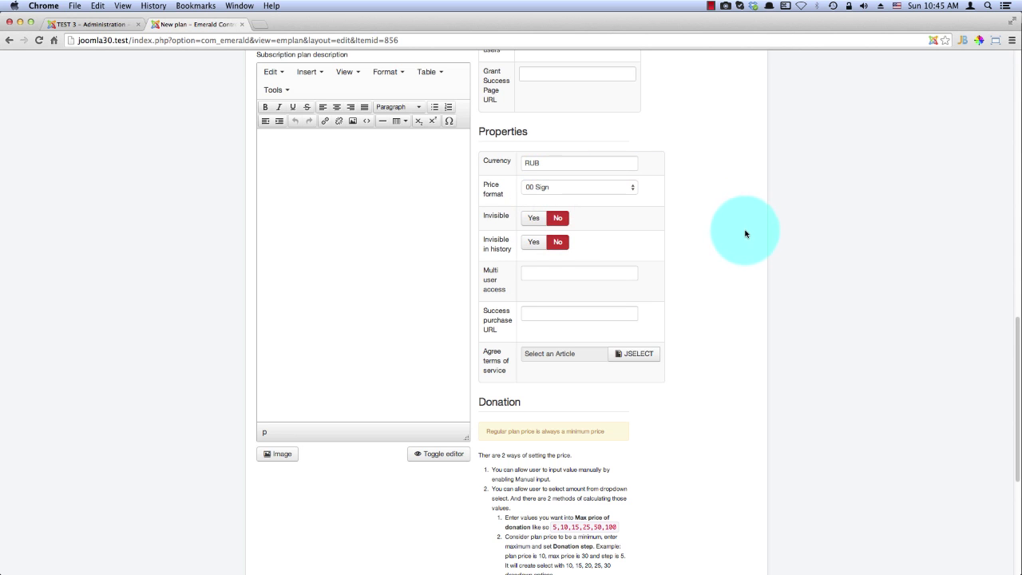
- Review the new plan's alert settings and the subjects and bodies of its alert emails
scroll(741, 233, "down", 1)
scroll(741, 233, "up", 15)
scroll(742, 232, "down", 3)
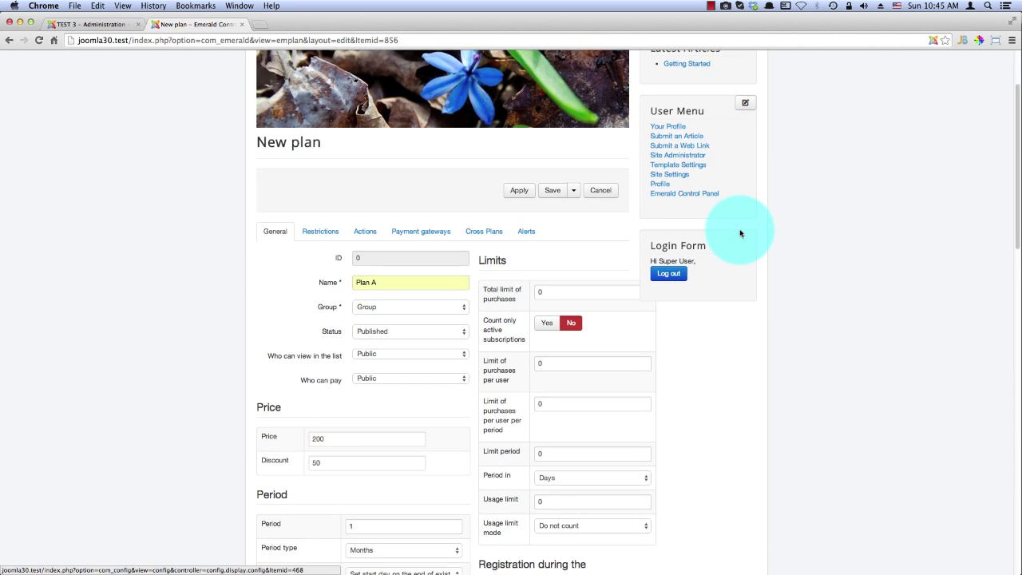
left_click(527, 205)
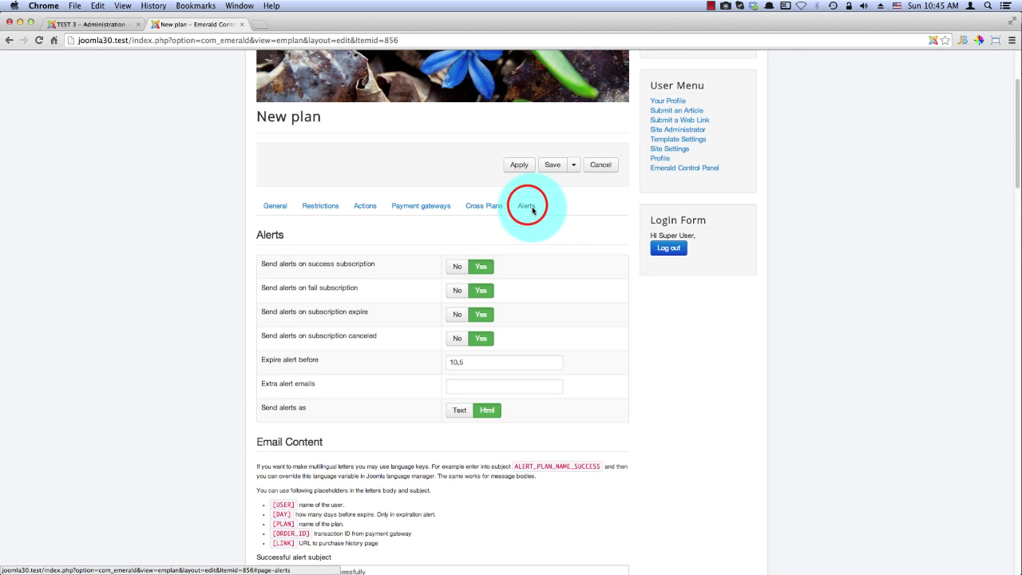
scroll(556, 280, "down", 2)
scroll(557, 280, "down", 20)
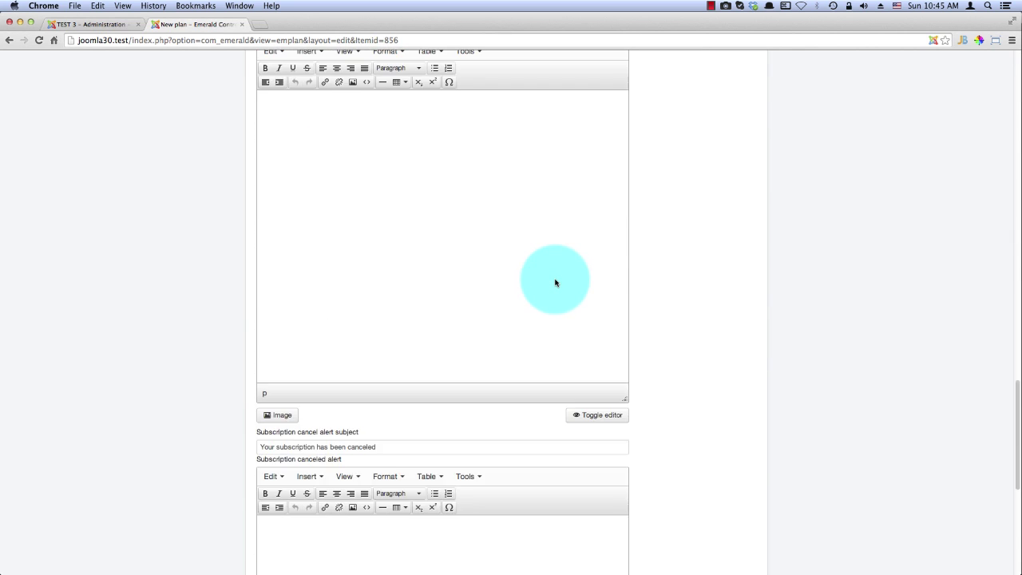
scroll(556, 283, "up", 20)
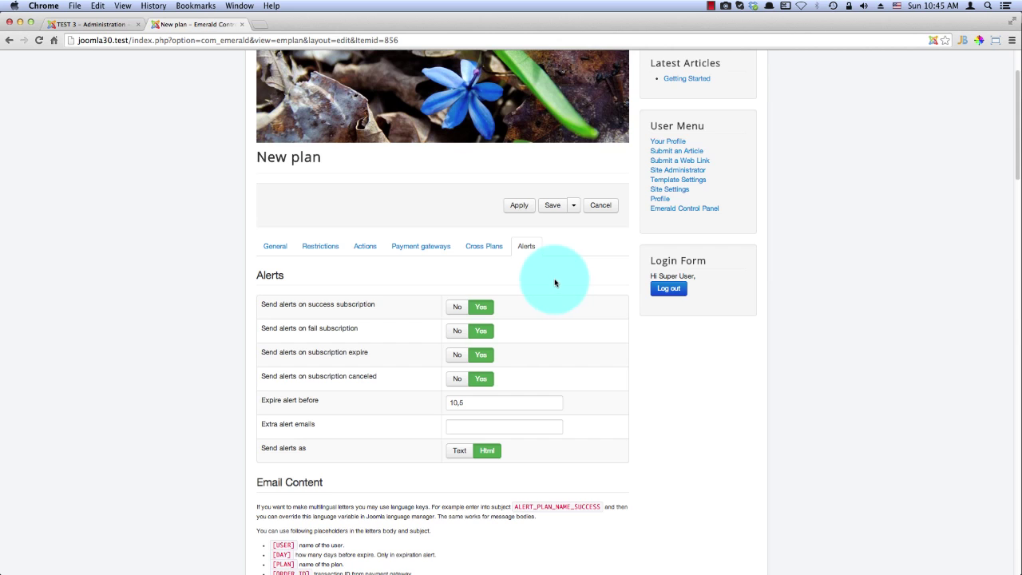
scroll(556, 282, "down", 3)
scroll(550, 276, "up", 7)
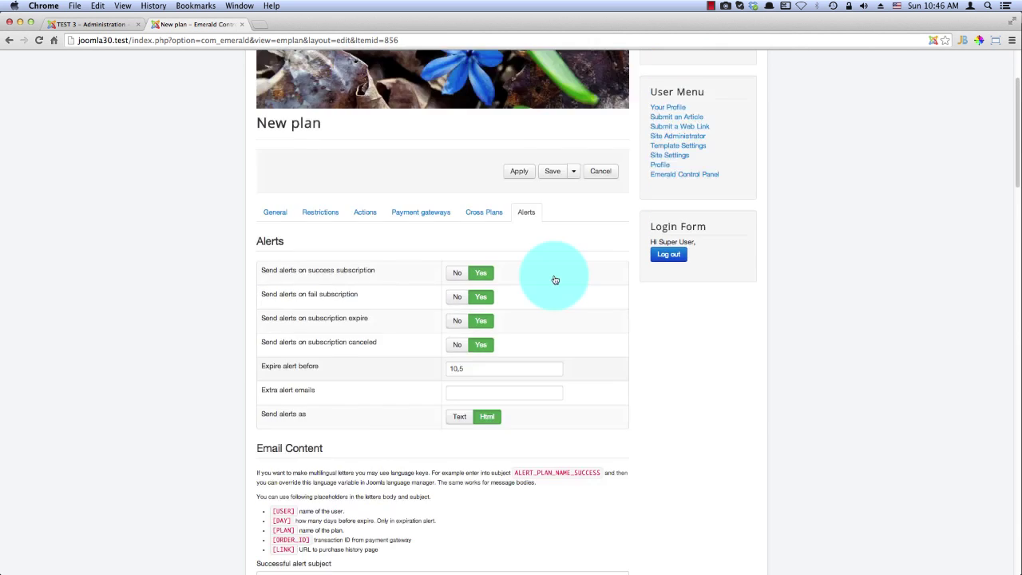
- Review the plan's cross-plan settings for price effect, requirements, period calculation, granting, deactivation and upgrades
left_click(488, 324)
scroll(567, 335, "down", 10)
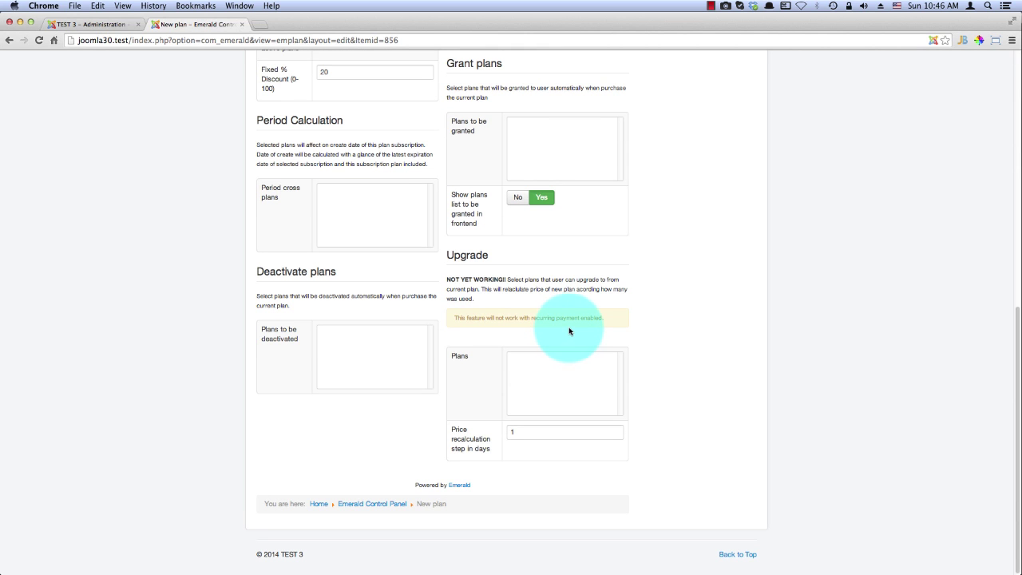
scroll(474, 303, "up", 3)
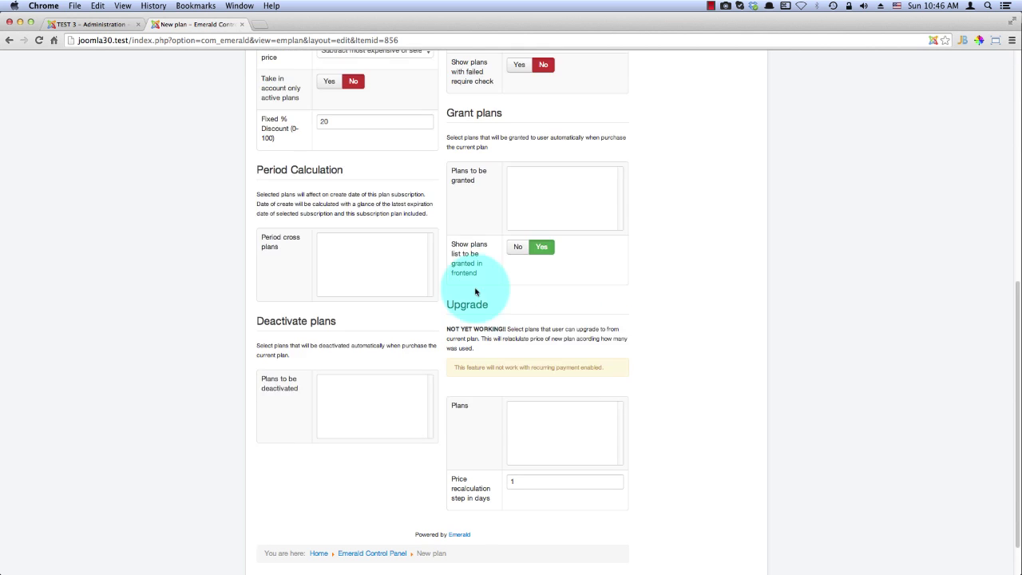
scroll(476, 295, "up", 5)
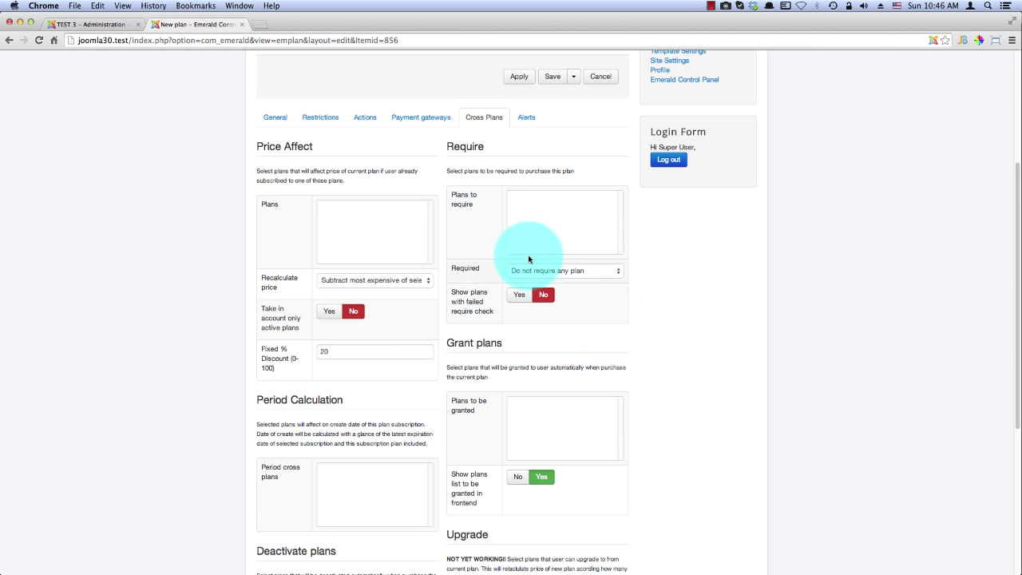
- Enable the Offline payment gateway for the plan
left_click(412, 117)
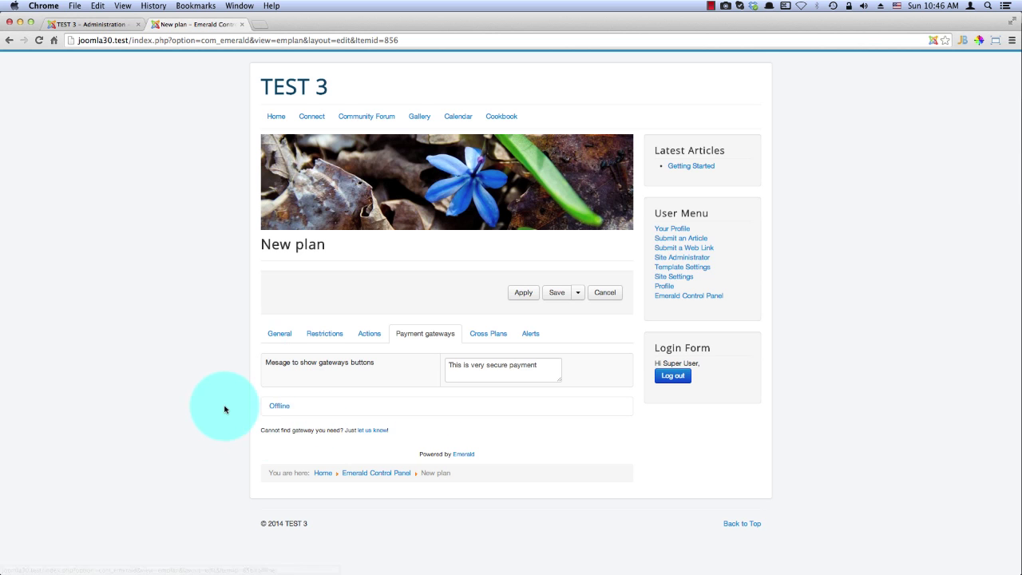
left_click(279, 406)
scroll(354, 384, "down", 4)
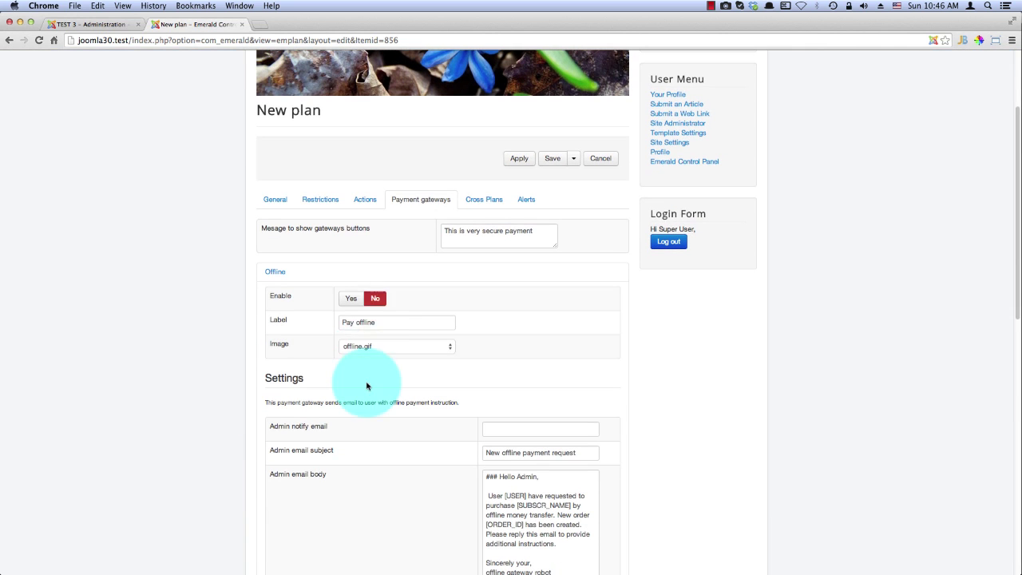
left_click(351, 298)
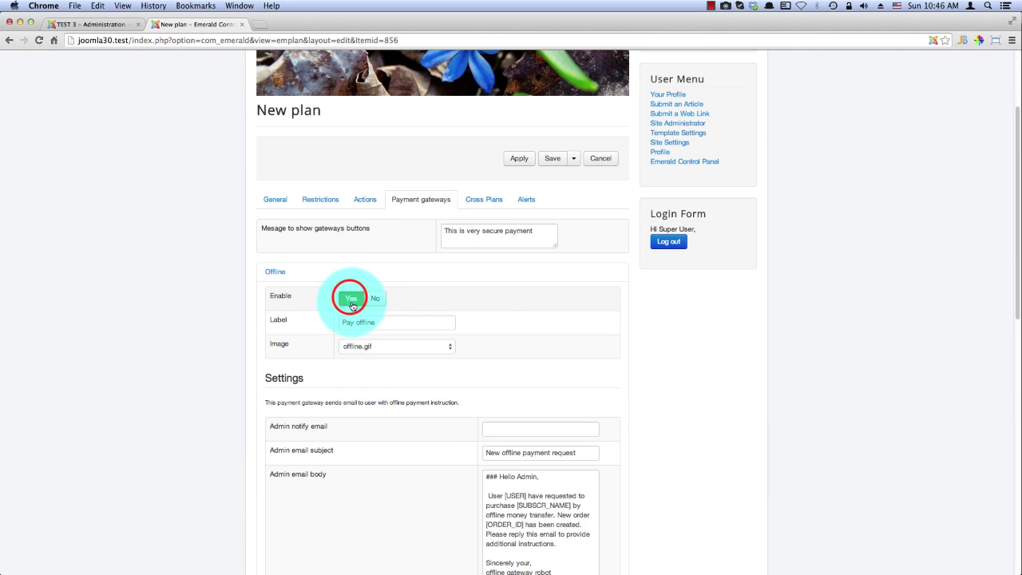
left_click(411, 199)
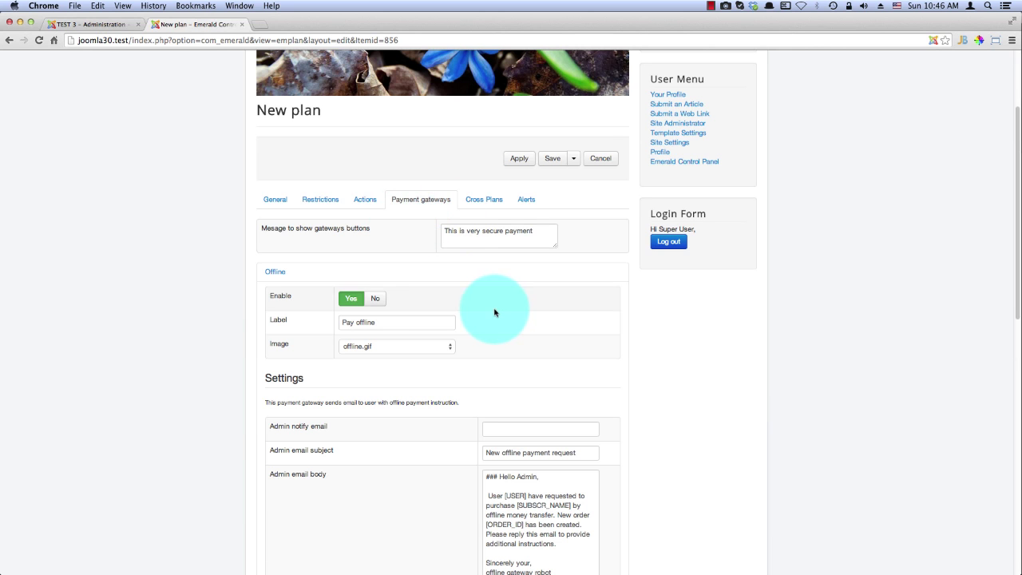
- Check the plan's actions and restrictions sections, and save the plan while keeping it open for editing
left_click(365, 199)
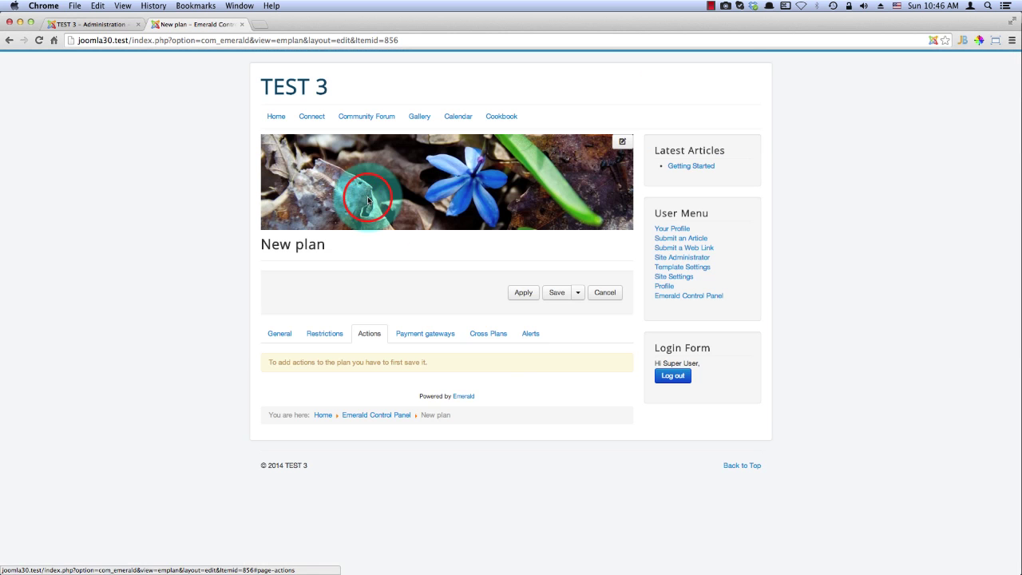
left_click(322, 333)
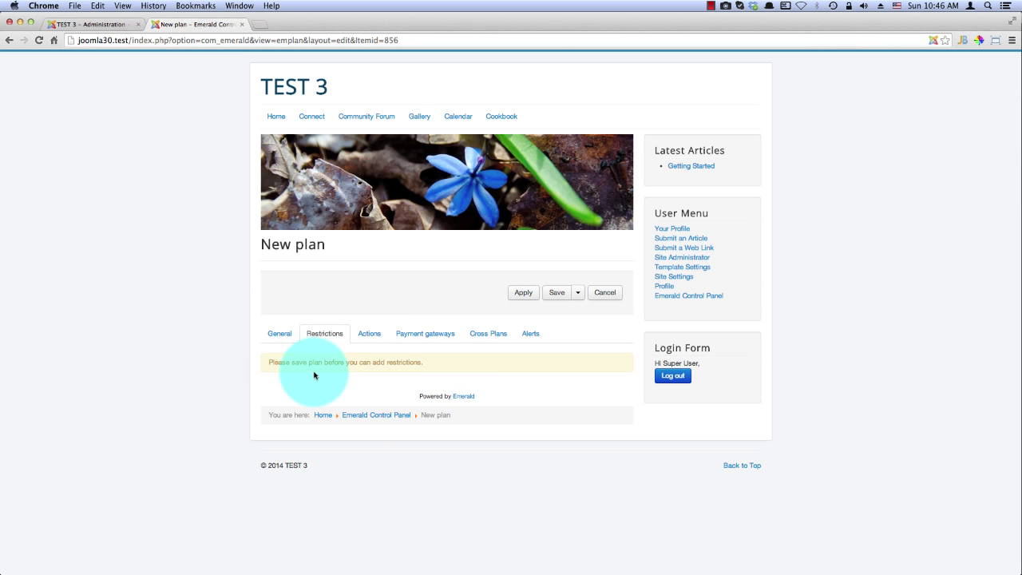
left_click(522, 293)
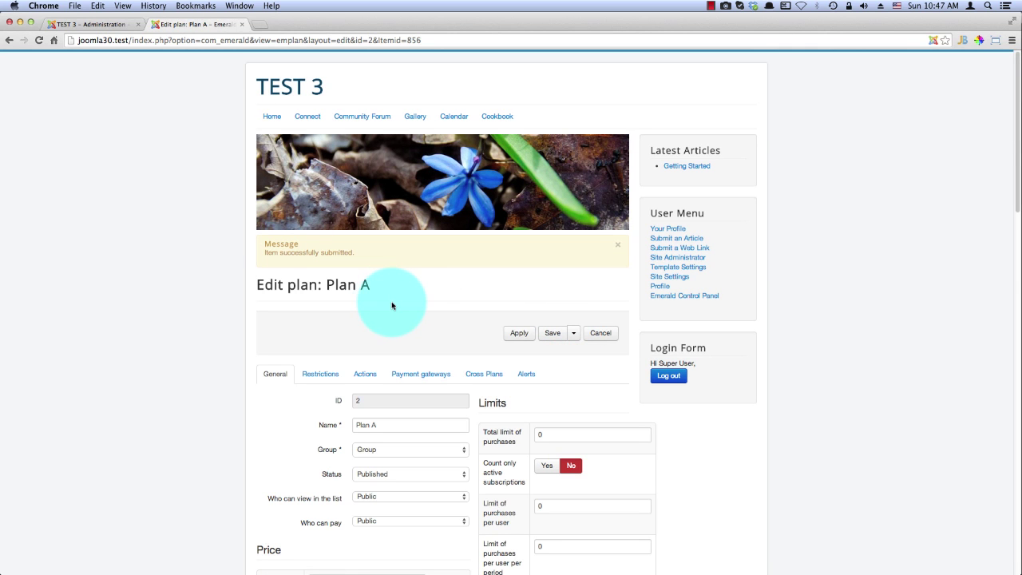
- Compare the saved plan's restrictions and actions sections, and look through the actions that can be added
scroll(392, 304, "down", 5)
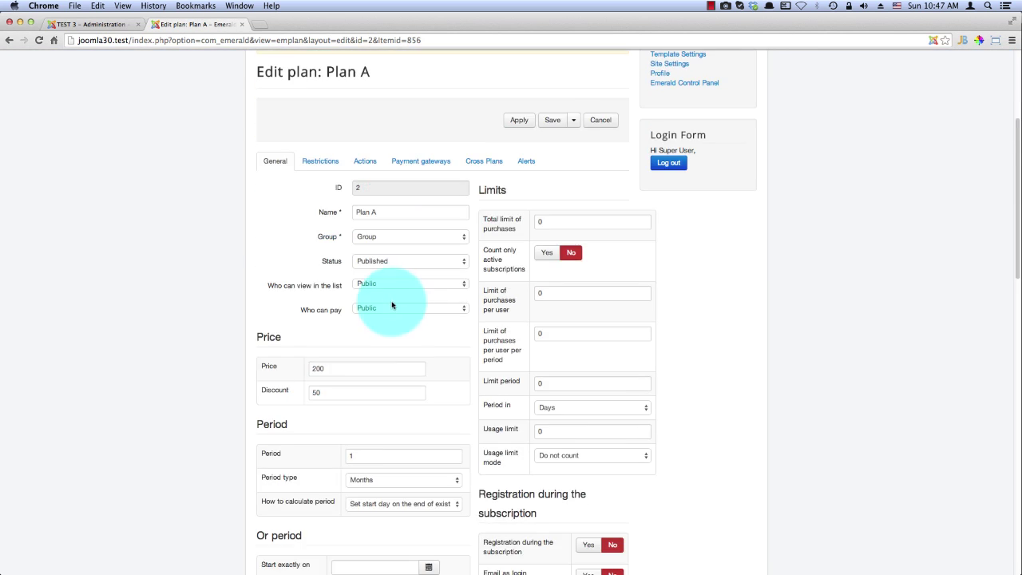
left_click(317, 160)
left_click(369, 361)
left_click(321, 359)
left_click(365, 359)
left_click(320, 359)
left_click(361, 361)
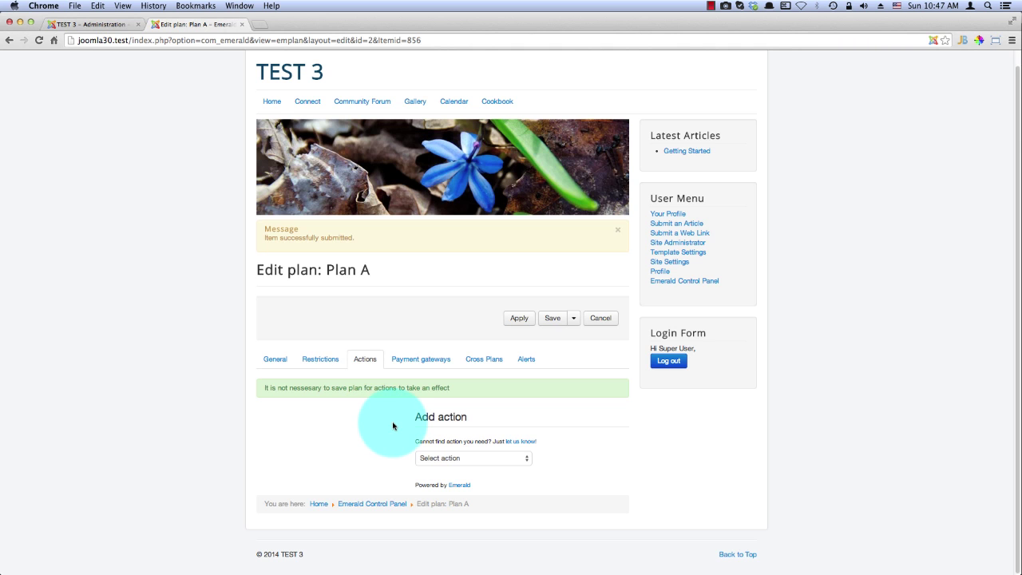
left_click(315, 359)
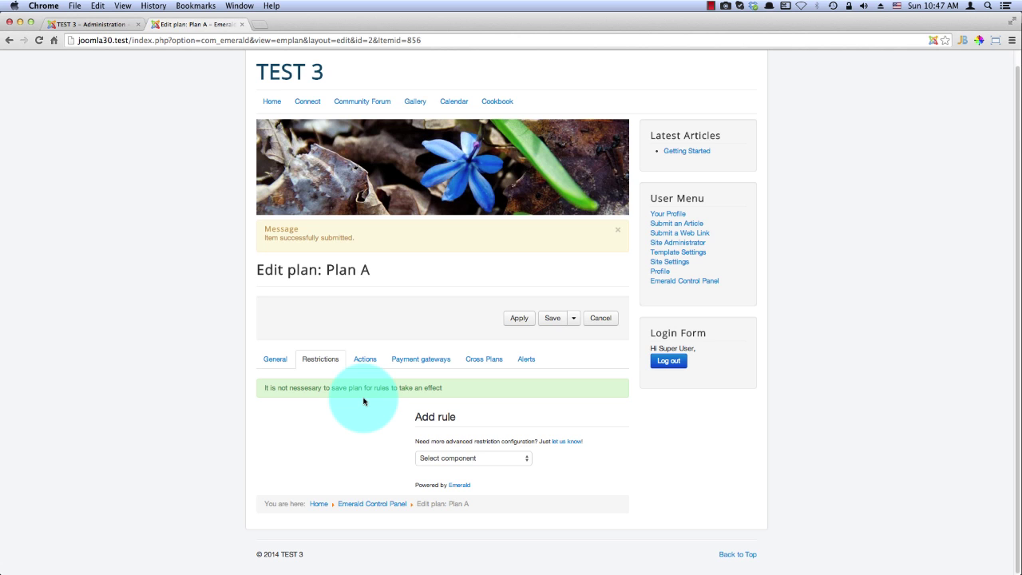
left_click(365, 360)
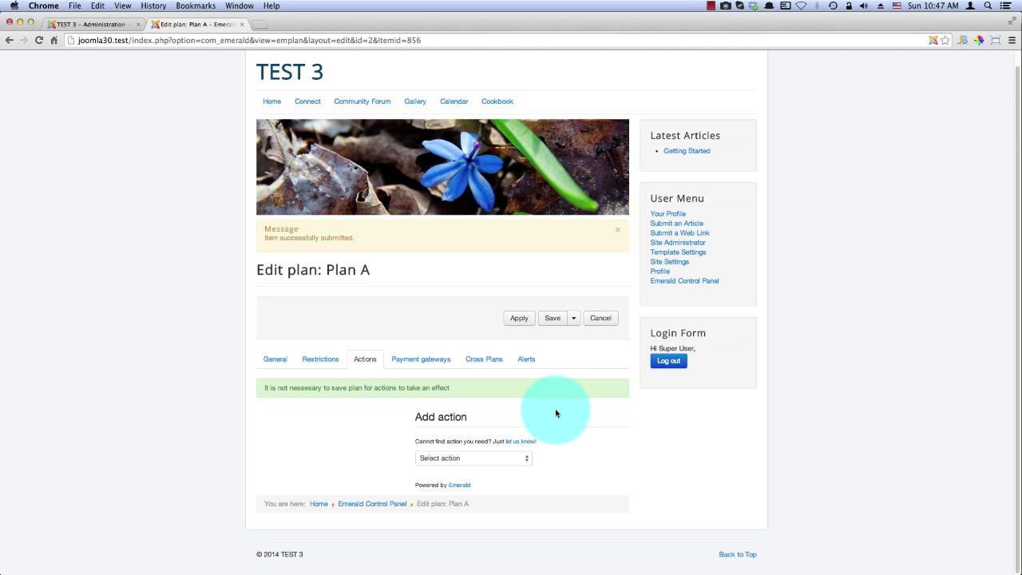
left_click(489, 456)
left_click(564, 453)
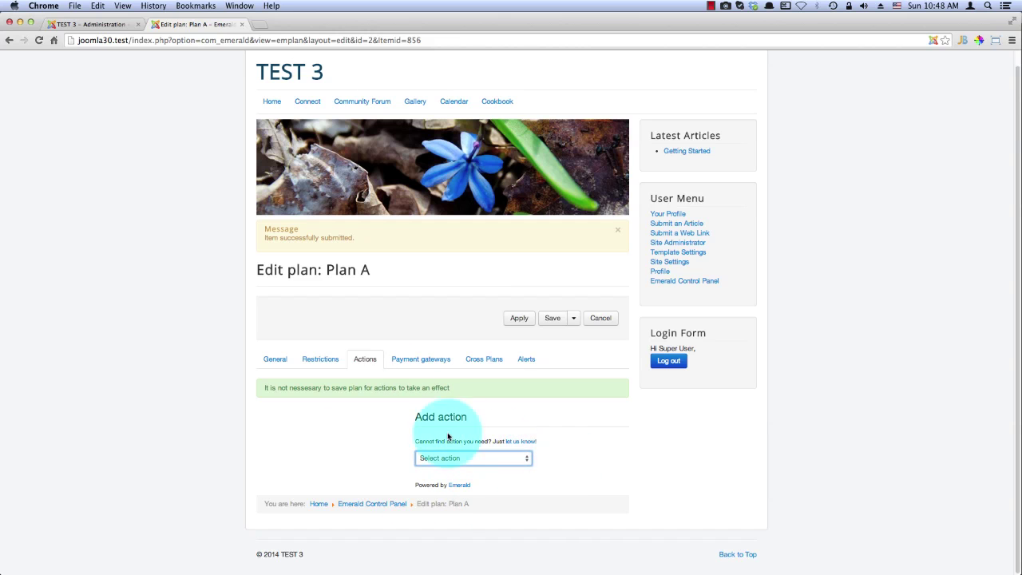
- From the plan's restrictions, open the site's Gallery page in a separate tab, examine its URL parameters, and return to the plan
left_click(324, 359)
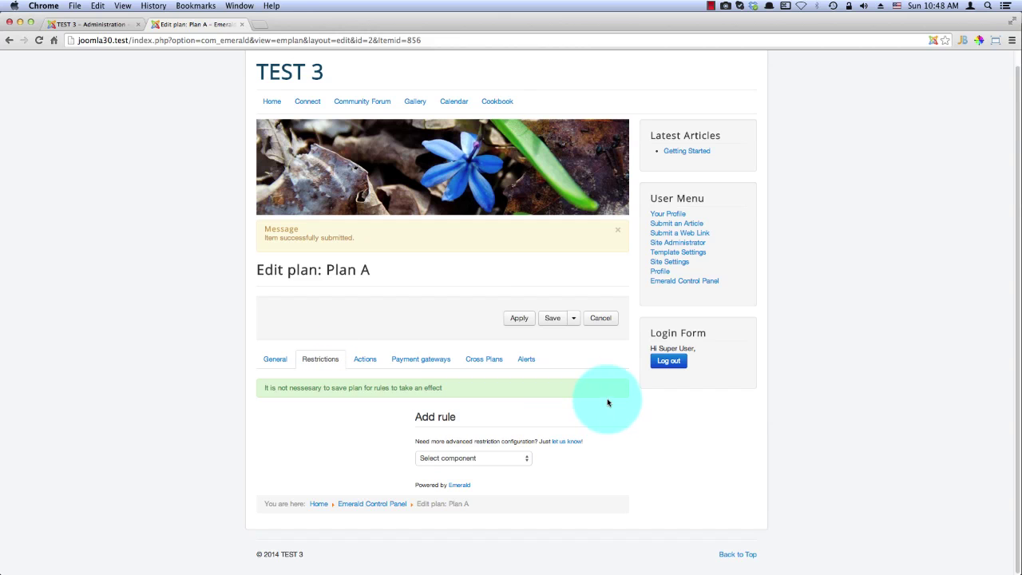
right_click(415, 106)
left_click(432, 112)
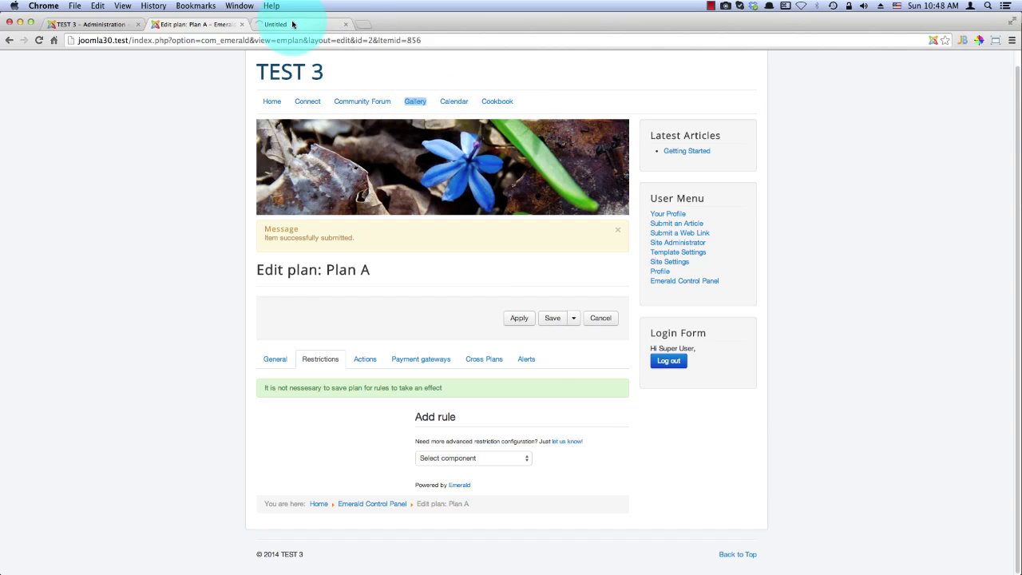
left_click(292, 24)
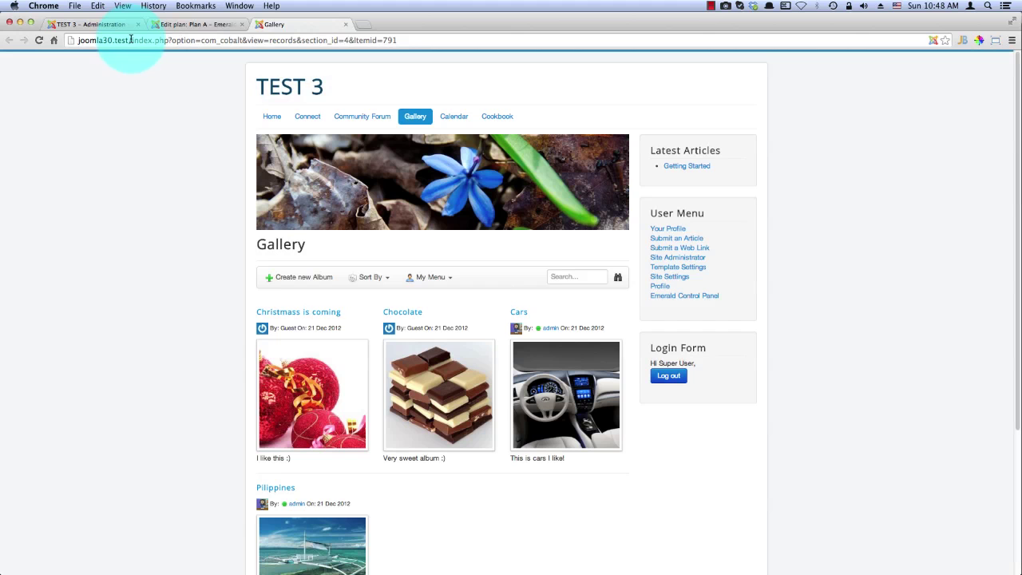
left_click(130, 40)
left_click(398, 40)
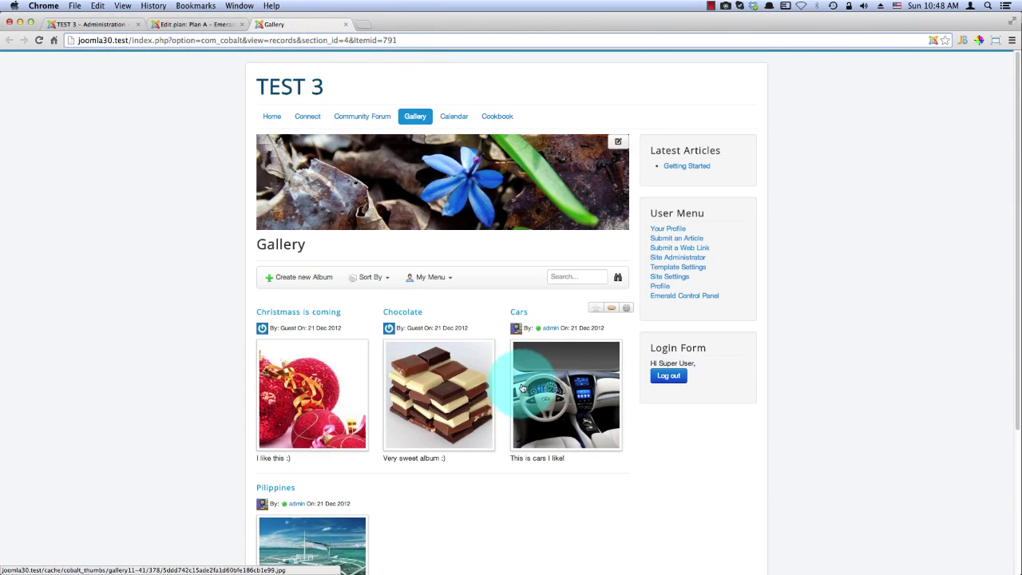
double_click(183, 40)
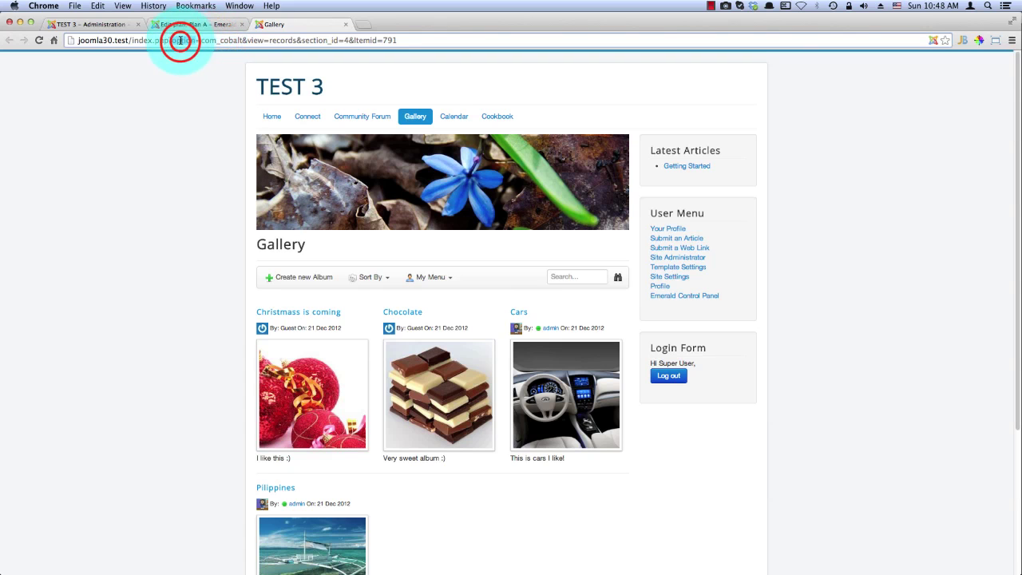
double_click(212, 40)
left_click(204, 25)
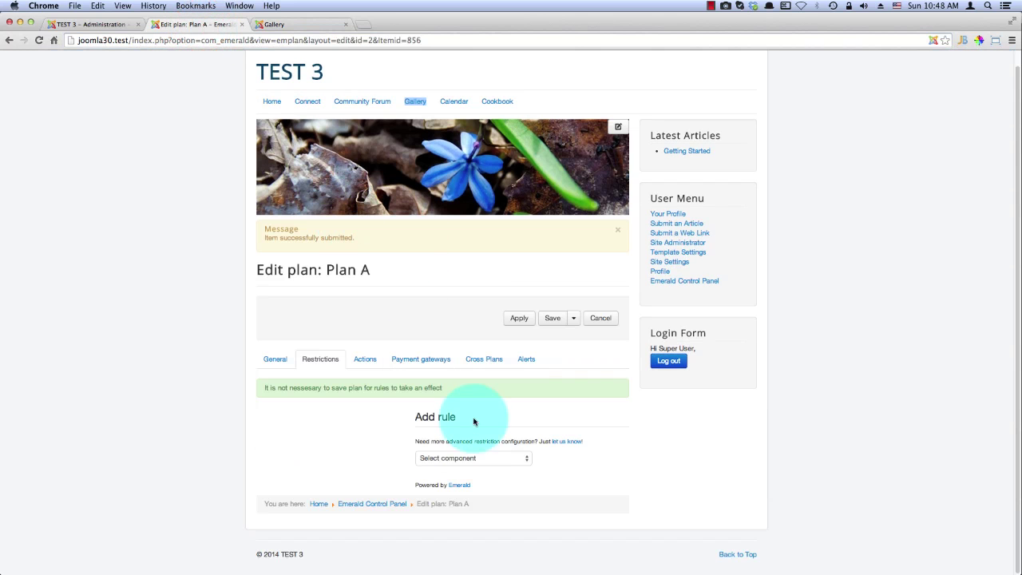
- Choose the Cobalt component (com_cobalt) for a new restriction rule and review its URL parameter conditions and core settings
left_click(470, 453)
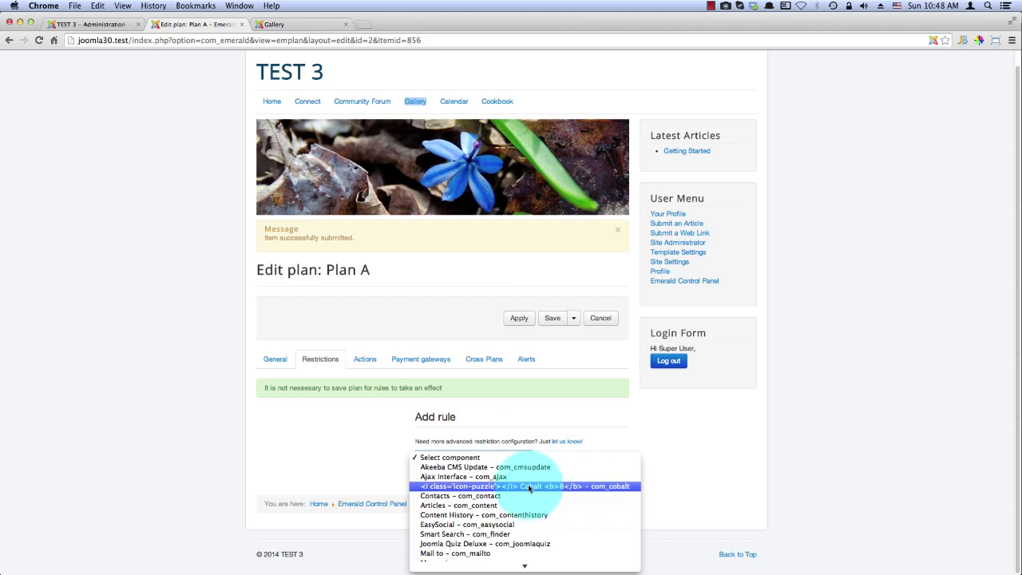
left_click(580, 485)
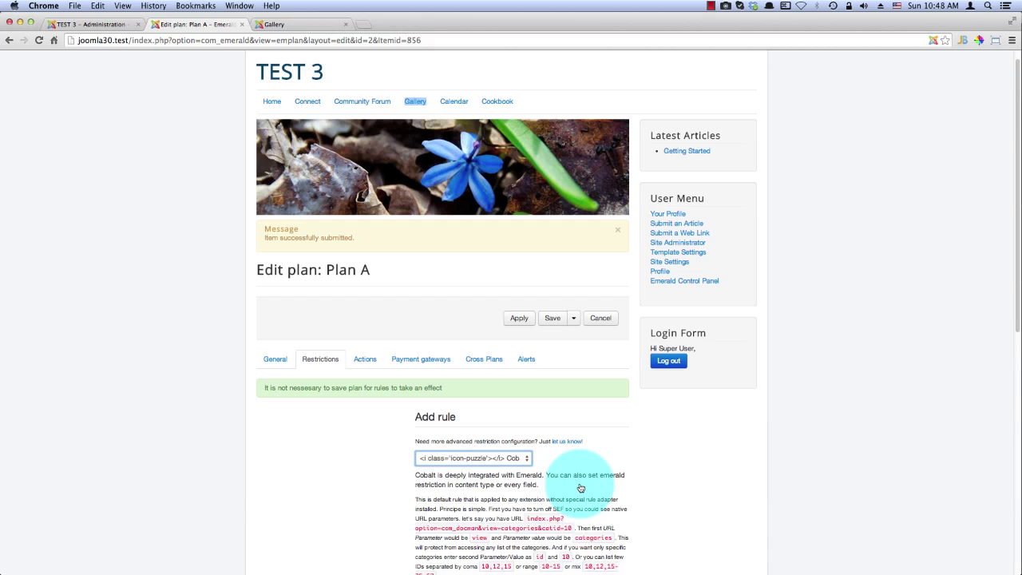
scroll(693, 408, "down", 5)
scroll(691, 412, "down", 4)
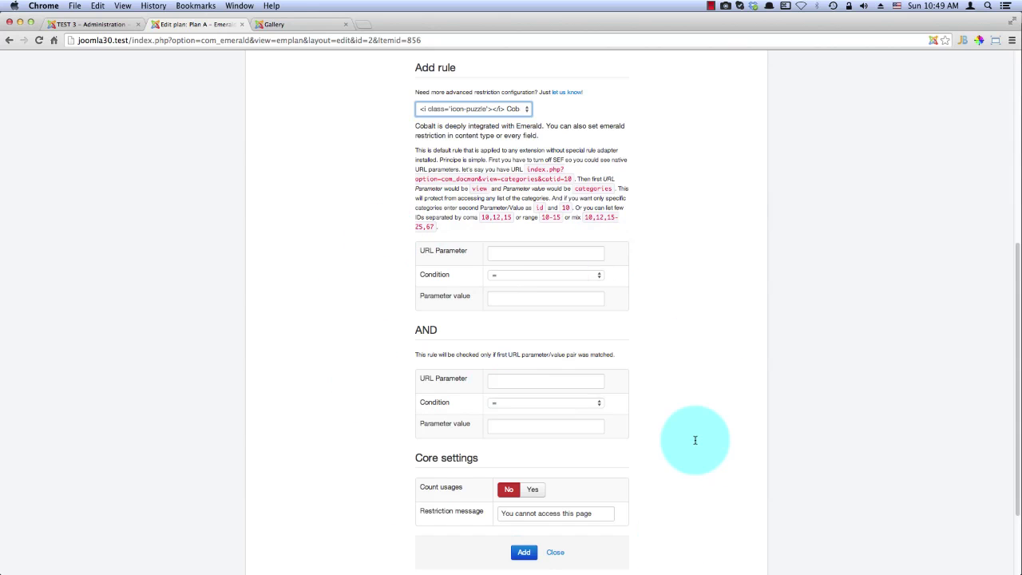
- Set the new restriction rule's component to Articles - com_content and restrict it to the Uncategorised category
left_click(501, 108)
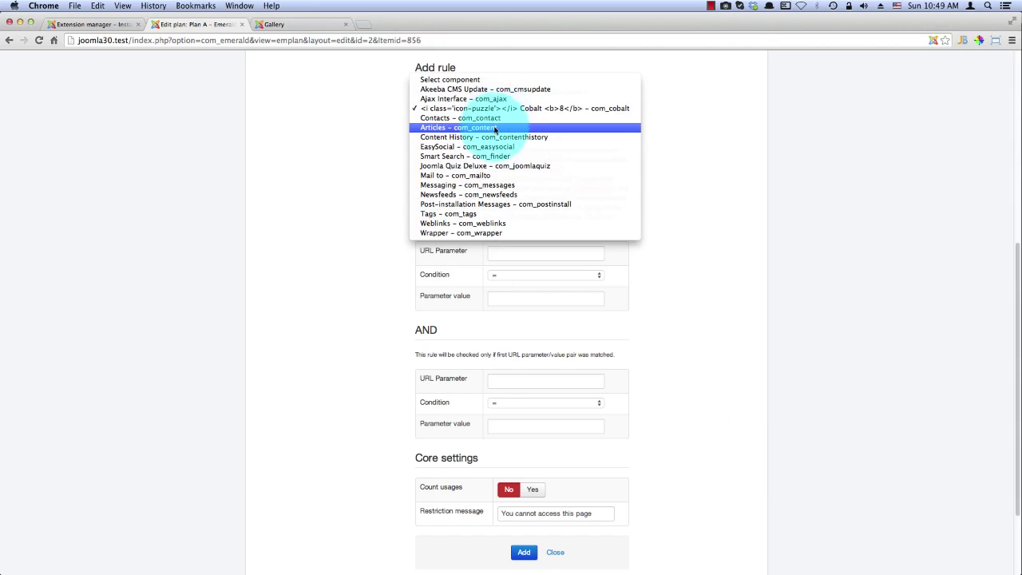
left_click(480, 127)
scroll(673, 414, "down", 5)
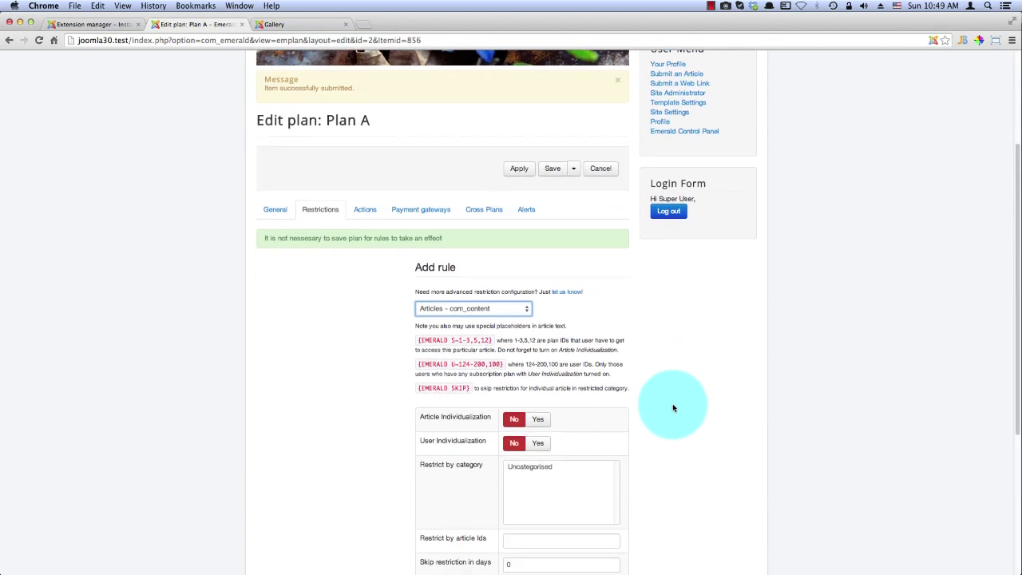
left_click(525, 358)
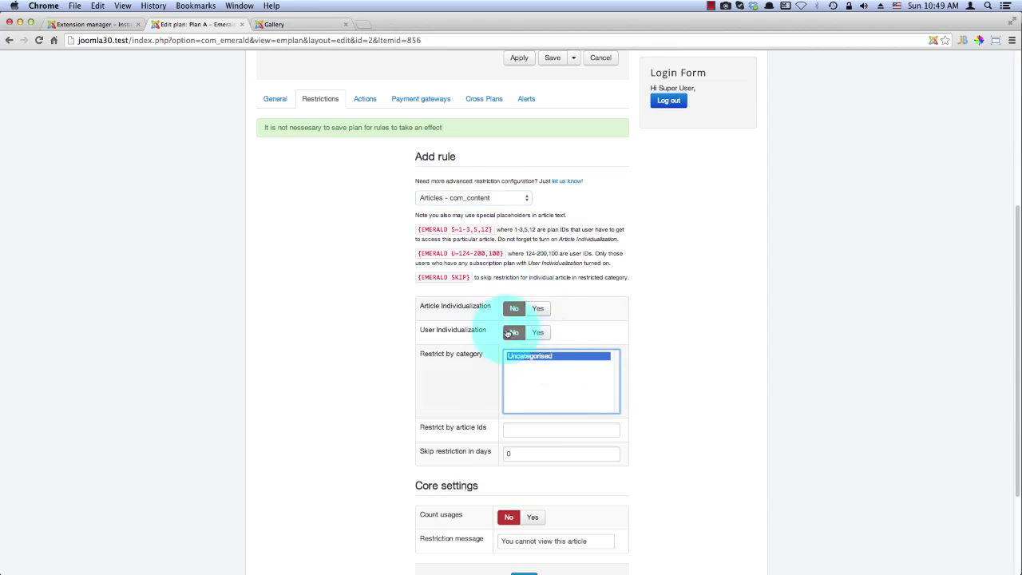
- Examine the Articles rule's settings and its EMERALD S, EMERALD U and EMERALD SKIP article text placeholders
scroll(604, 463, "down", 1)
scroll(603, 463, "up", 4)
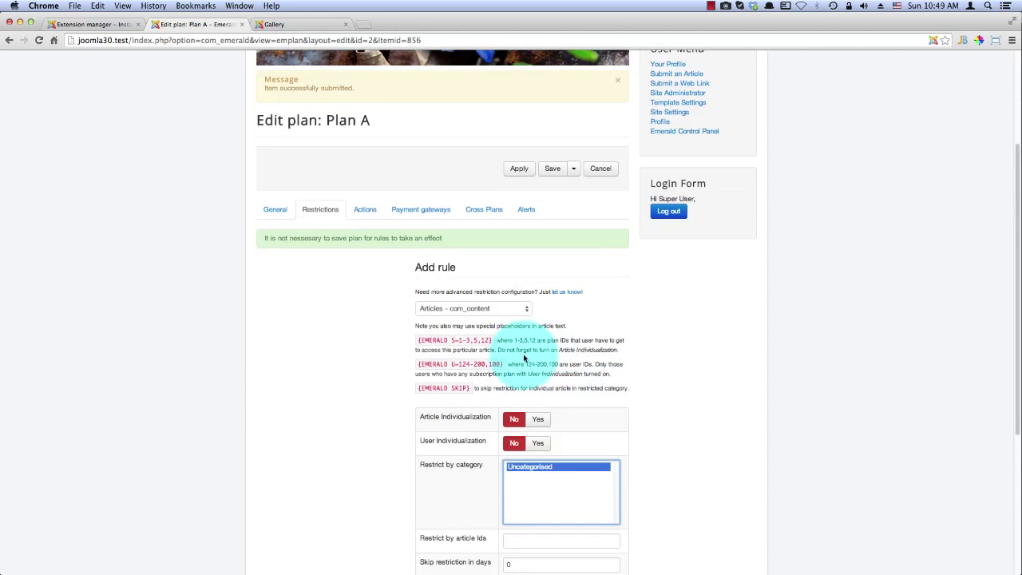
left_click_drag(421, 340, 495, 341)
left_click_drag(416, 365, 503, 364)
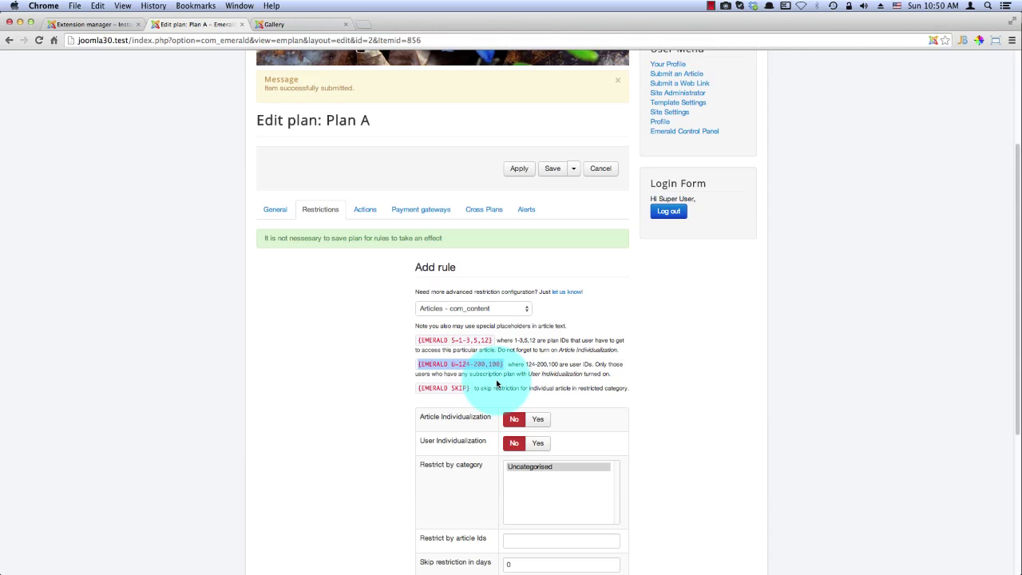
left_click_drag(415, 388, 469, 389)
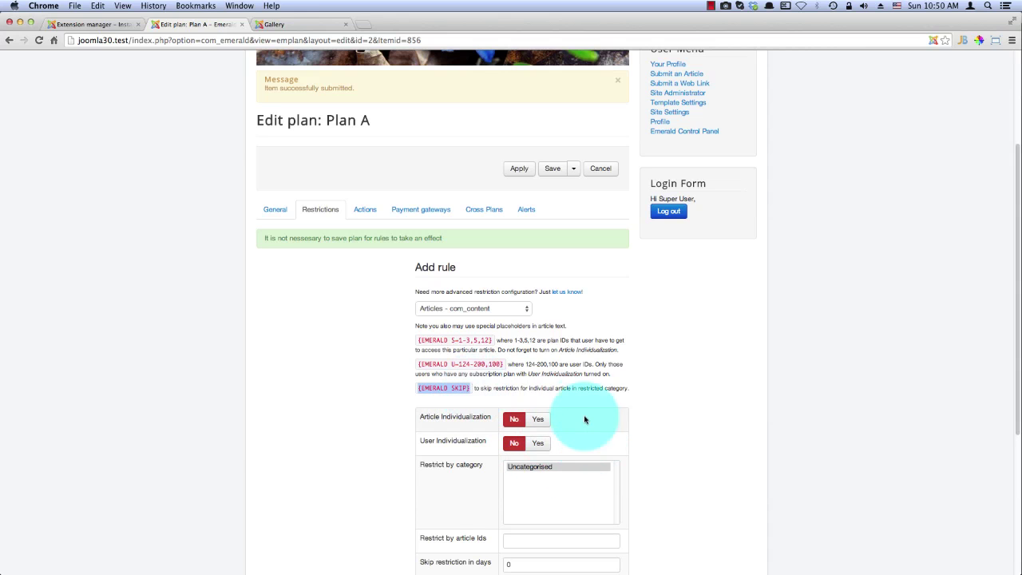
- Switch the new restriction rule's component to Cobalt (com_cobalt) and display its URL parameter conditions
left_click(582, 388)
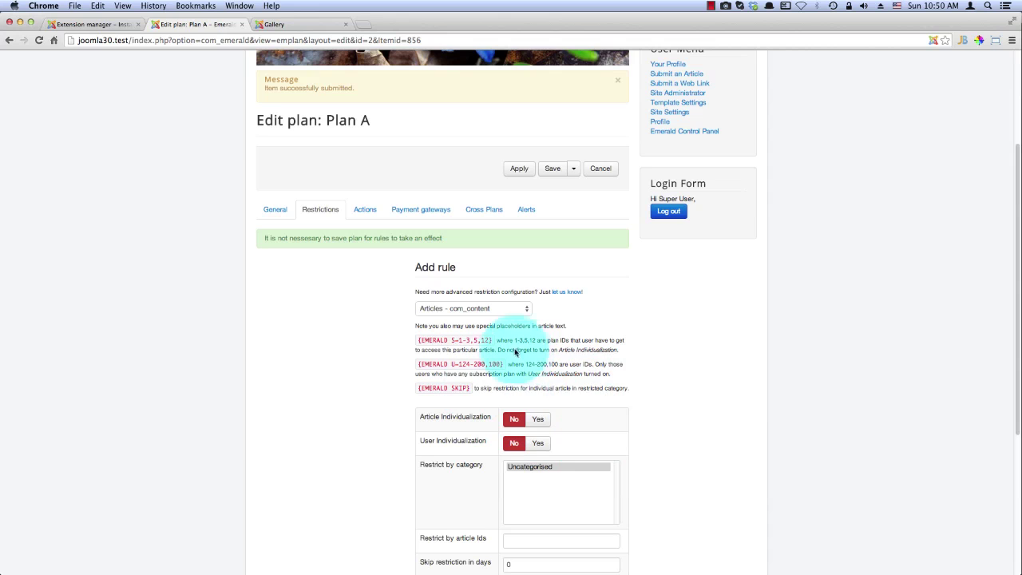
scroll(583, 388, "down", 1)
scroll(583, 388, "down", 2)
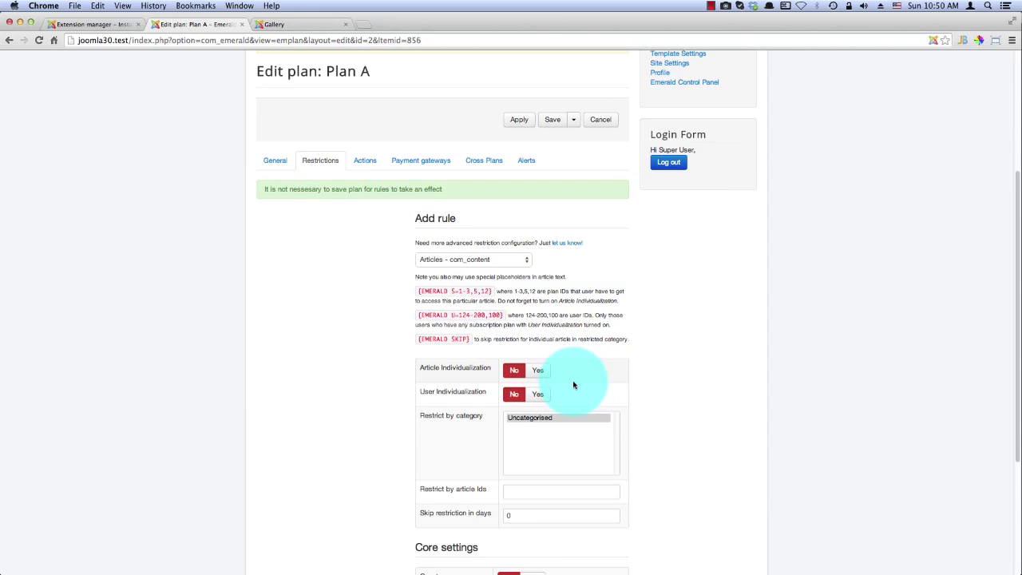
scroll(572, 380, "down", 1)
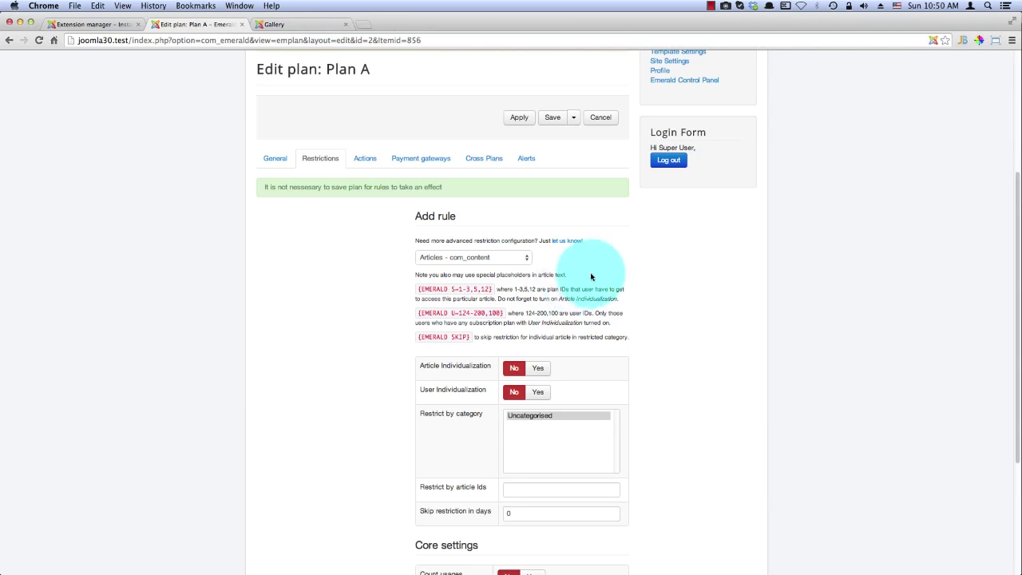
left_click(497, 257)
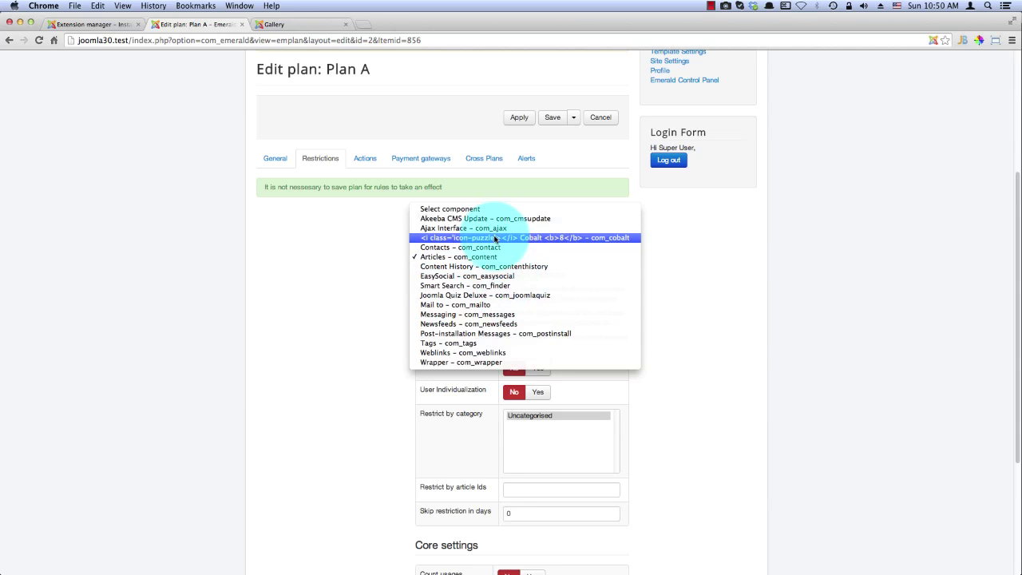
left_click(497, 238)
scroll(639, 360, "down", 5)
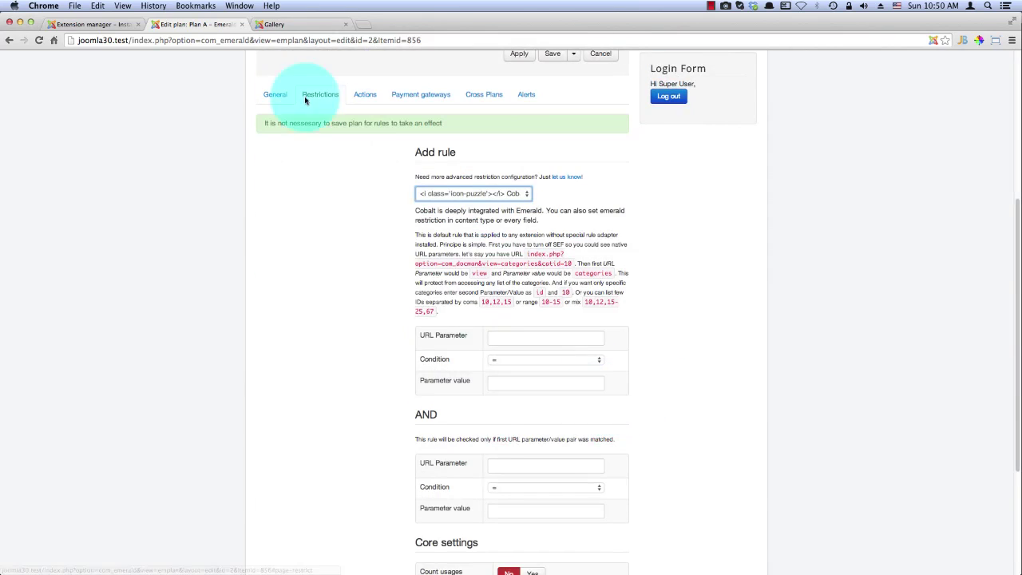
- Return to the site's Gallery page, examine the Itemid parameter in its URL, and try loading the page with an altered Itemid value
left_click(292, 24)
left_click(367, 40)
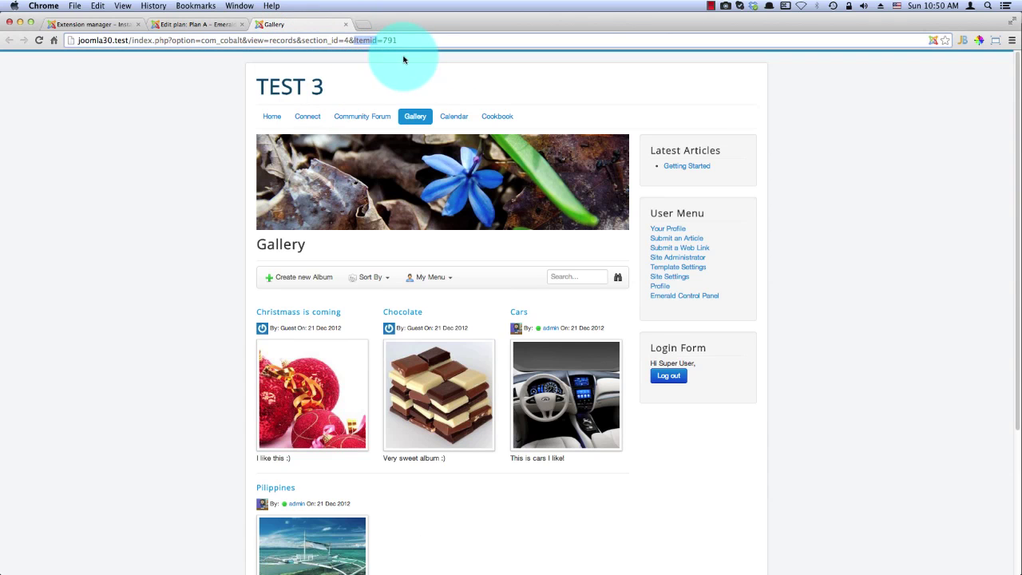
left_click(370, 40)
left_click_drag(368, 40, 360, 40)
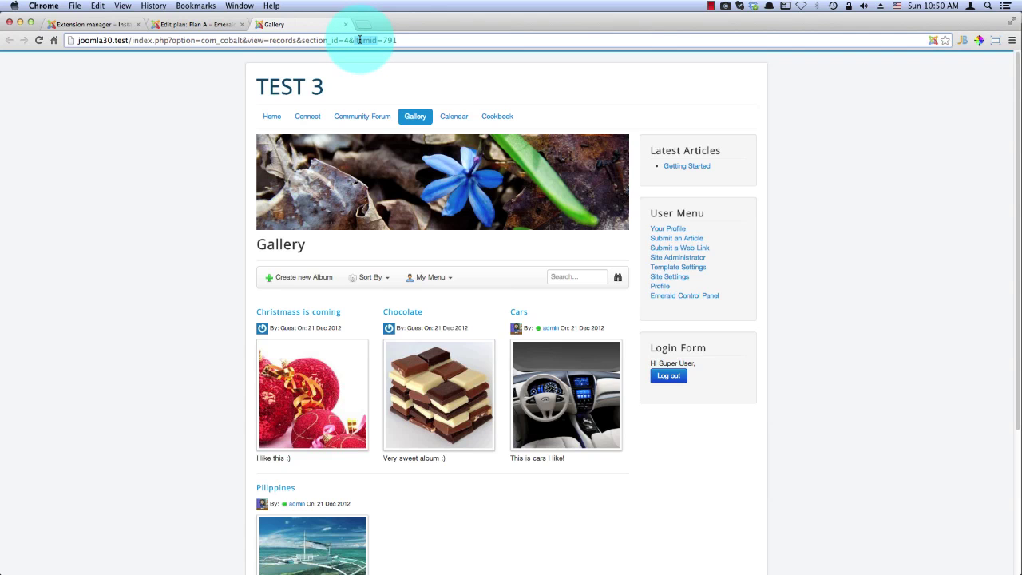
left_click(397, 40)
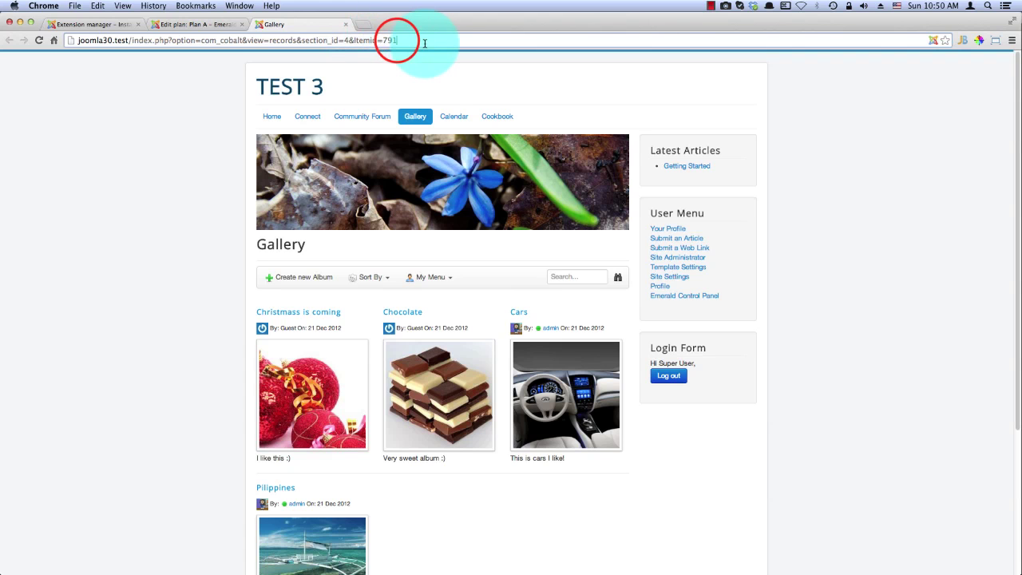
key("BackSpace")
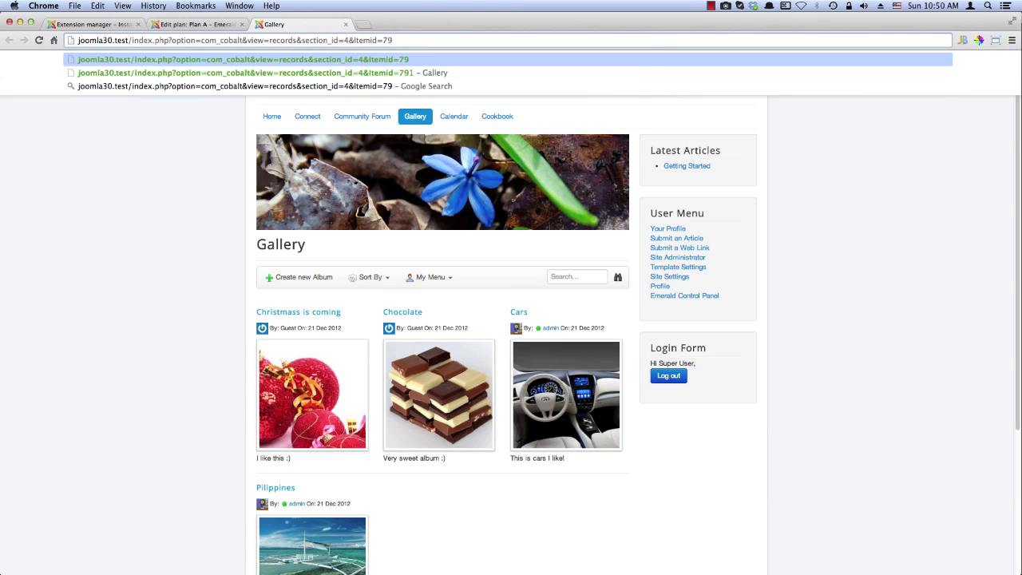
key("Return")
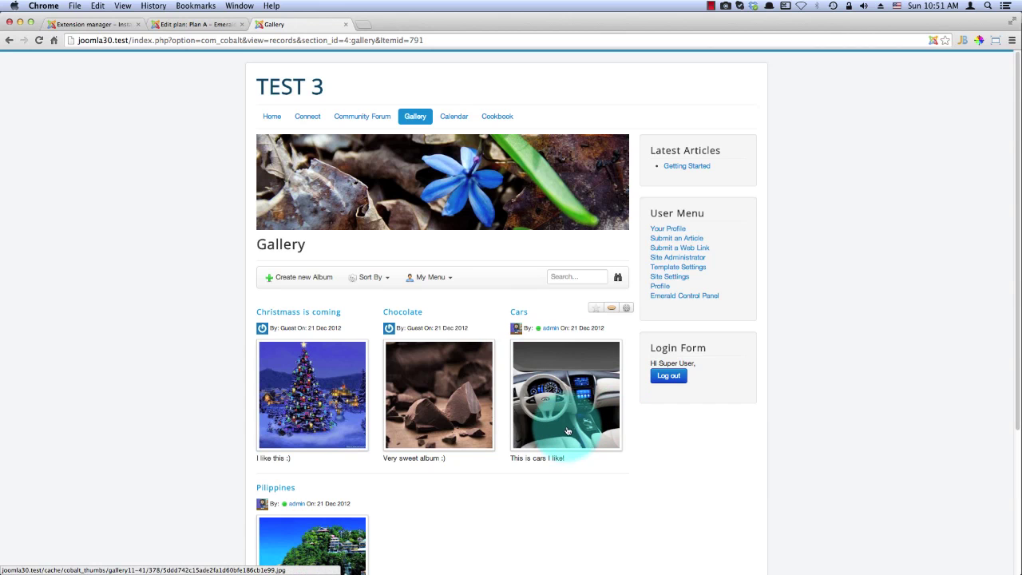
- Open the Getting Started article, reload it with Itemid=436 in its URL, and examine how the Itemid parameter affects the page
left_click(701, 167)
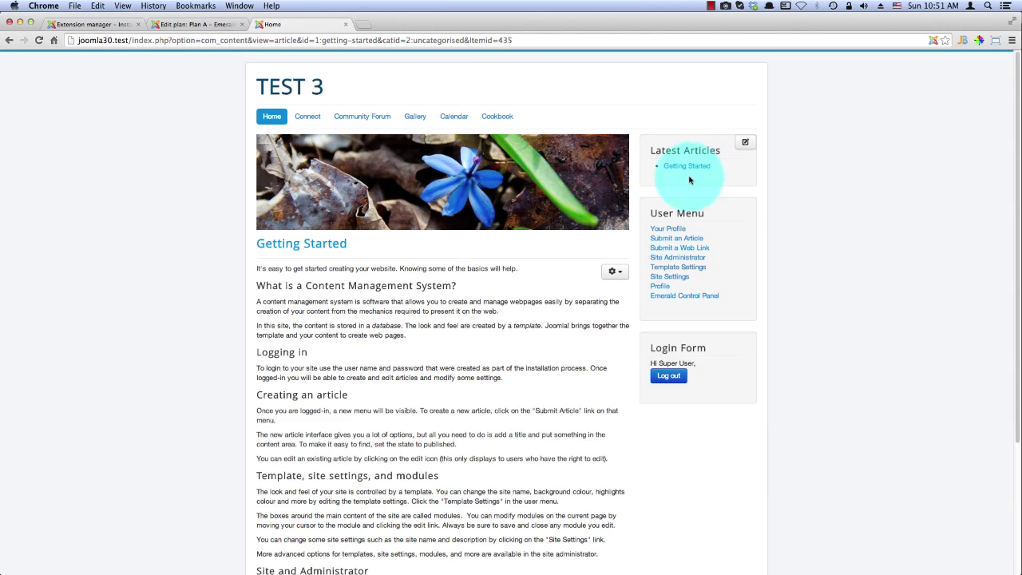
left_click(521, 40)
type("436")
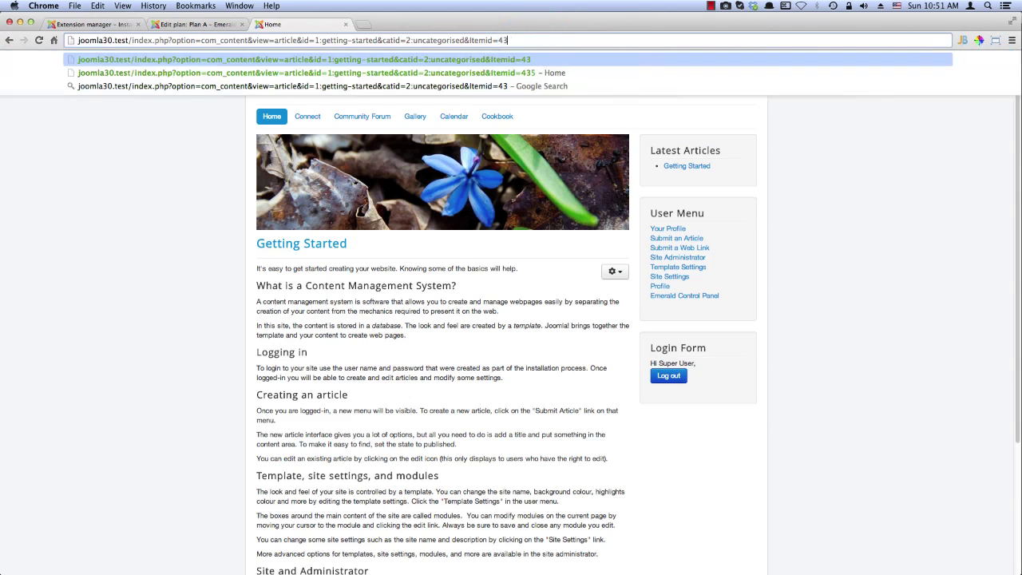
key("Return")
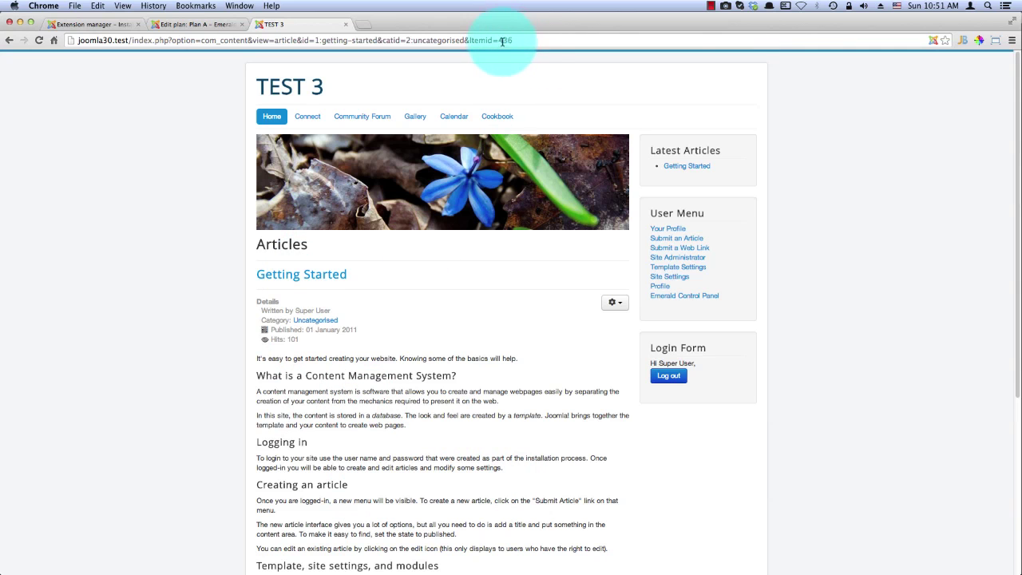
left_click_drag(499, 39, 517, 39)
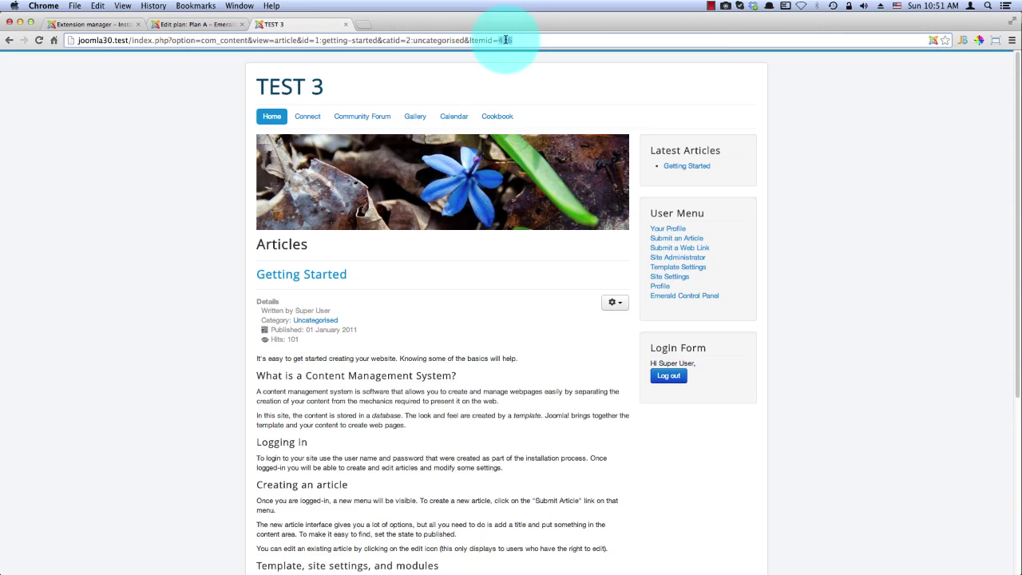
left_click(508, 39)
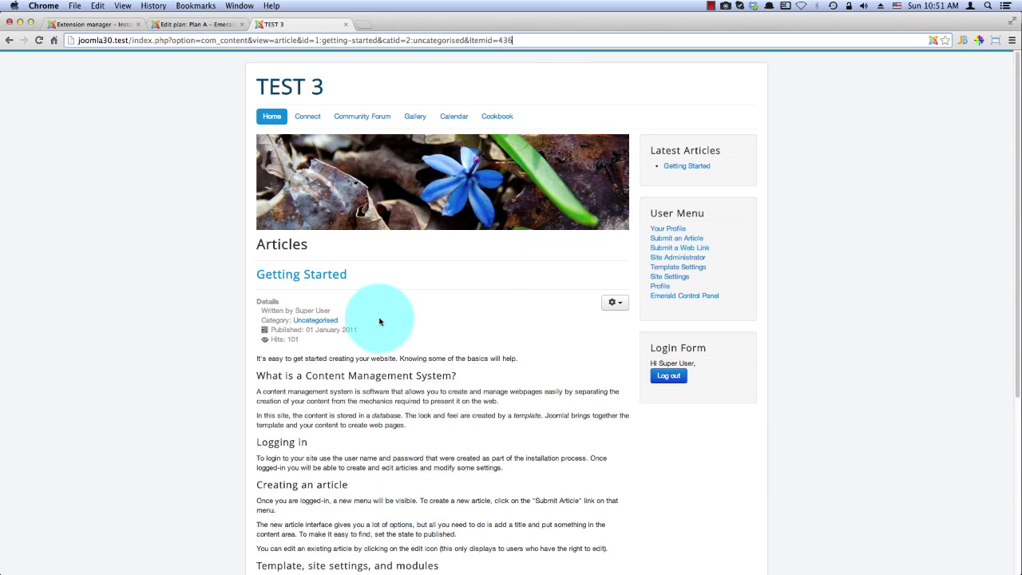
double_click(476, 40)
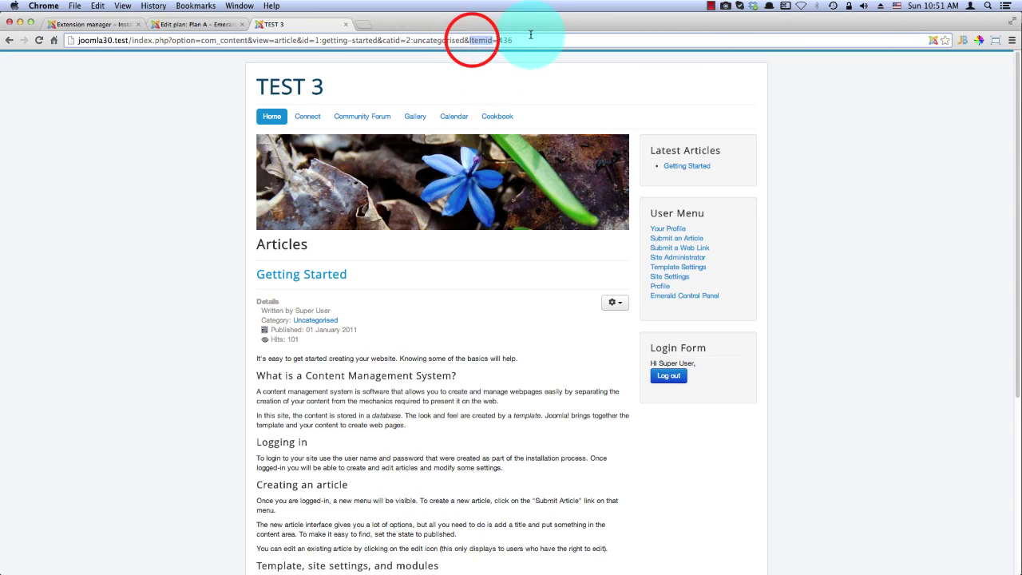
- Compare the view parameter in the URLs of the site's Gallery and Calendar pages
left_click(415, 116)
double_click(254, 40)
double_click(280, 40)
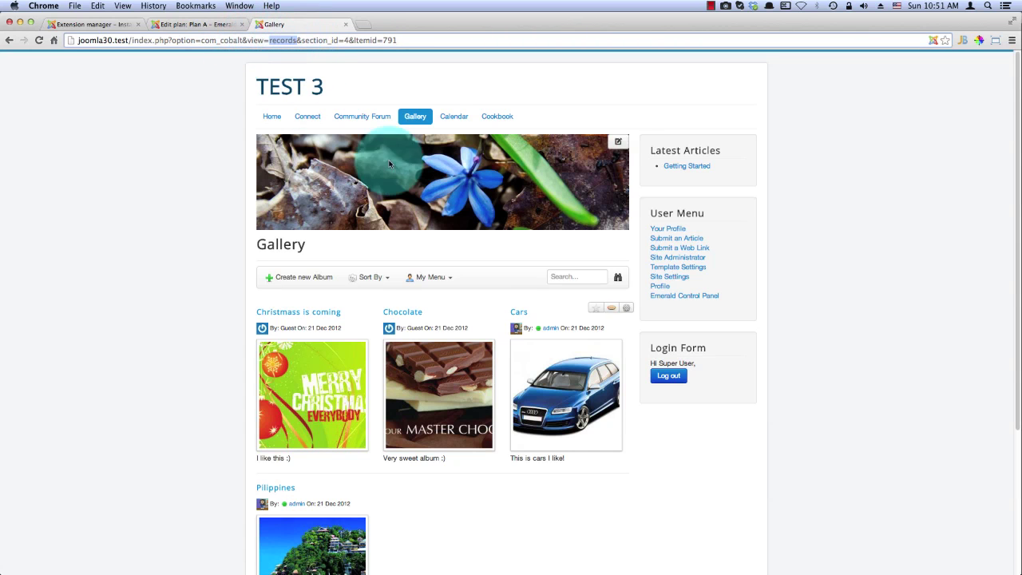
left_click(454, 115)
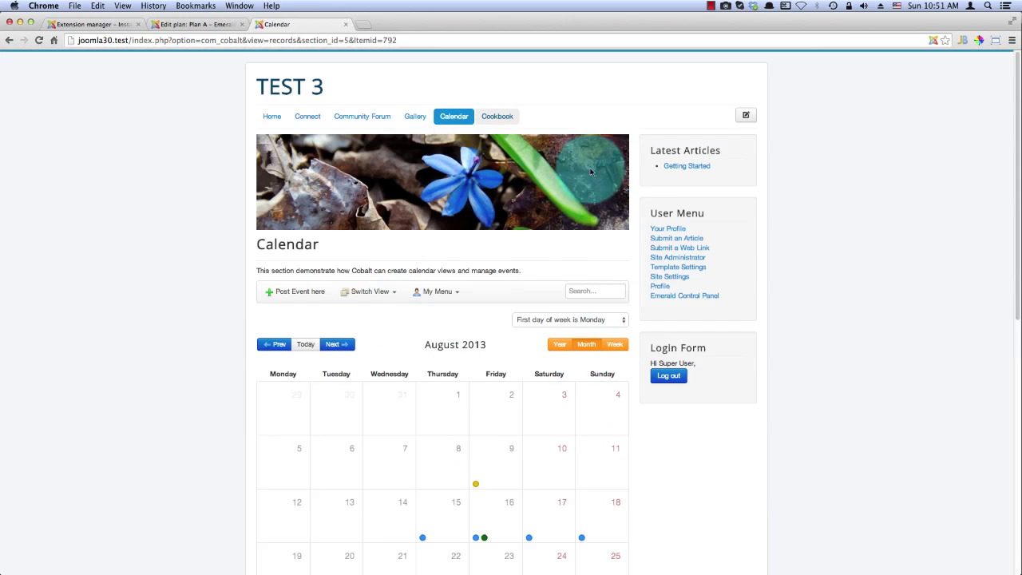
double_click(274, 40)
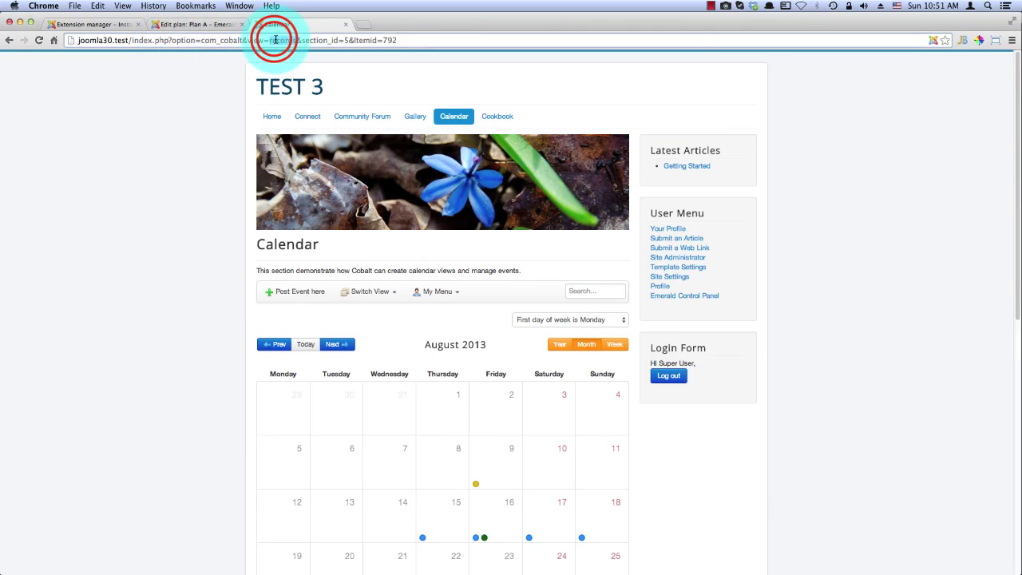